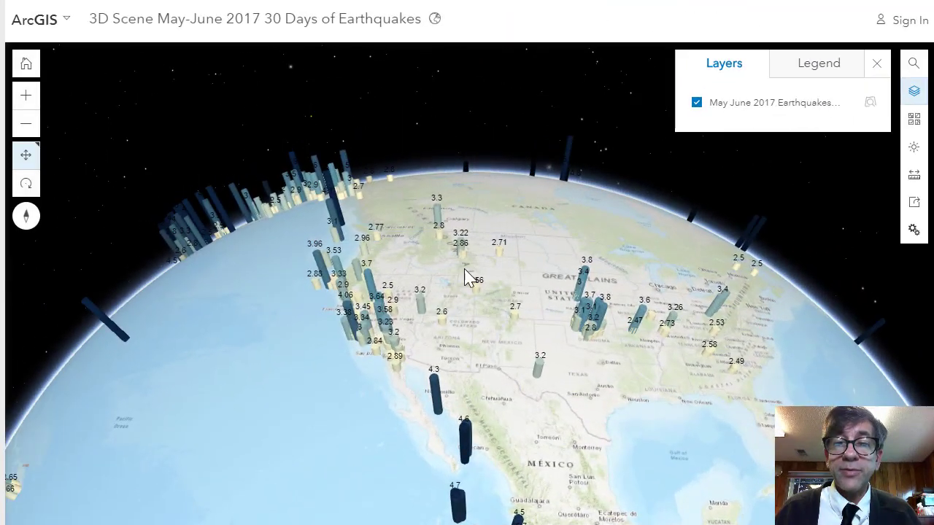
# Pan the globe east from the western US across the Gulf Coast toward Puerto Rico
pyautogui.moveTo(467, 277); pyautogui.dragTo(424, 234)
pyautogui.scroll(4, 511, 325)
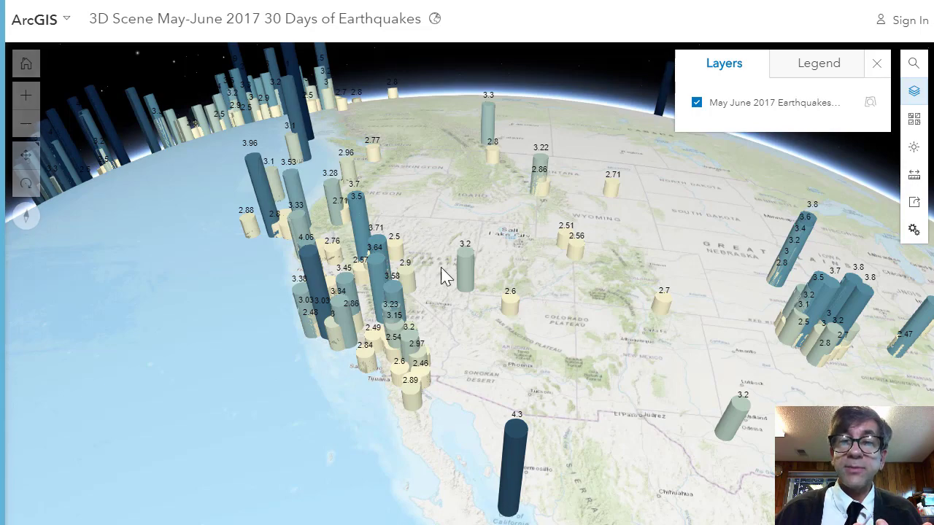
pyautogui.moveTo(494, 355); pyautogui.dragTo(324, 306)
pyautogui.moveTo(557, 303); pyautogui.dragTo(375, 307)
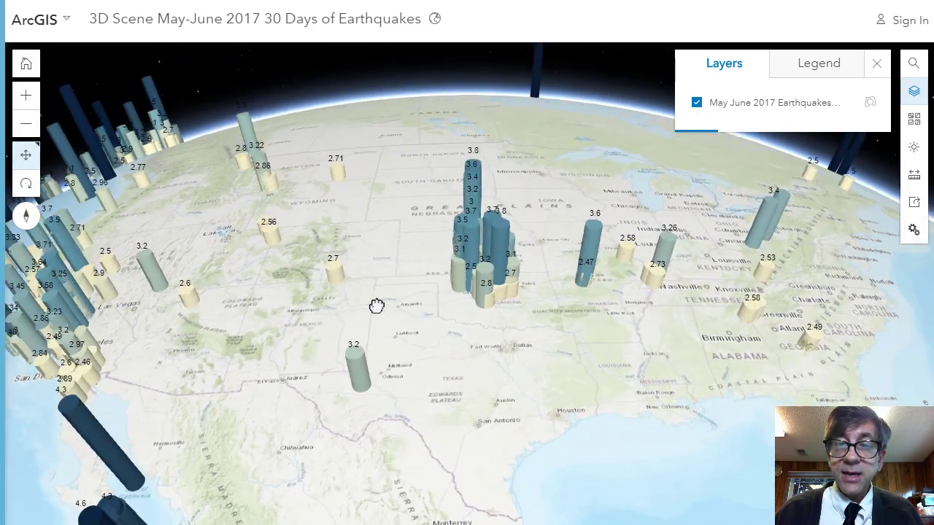
pyautogui.moveTo(465, 323); pyautogui.dragTo(321, 282)
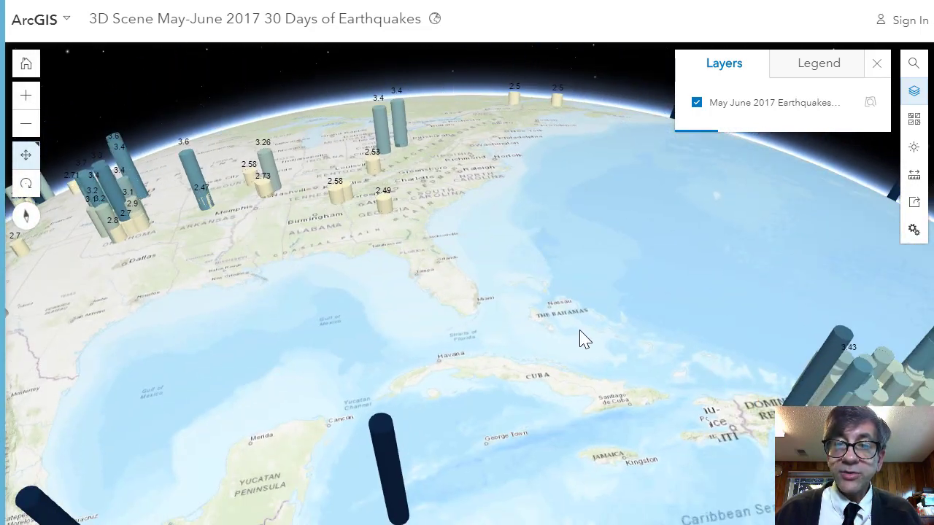
pyautogui.moveTo(579, 338); pyautogui.dragTo(277, 302)
# Zoom in on Puerto Rico and show details of two earthquakes, including the 4.1 quake
pyautogui.scroll(3, 559, 358)
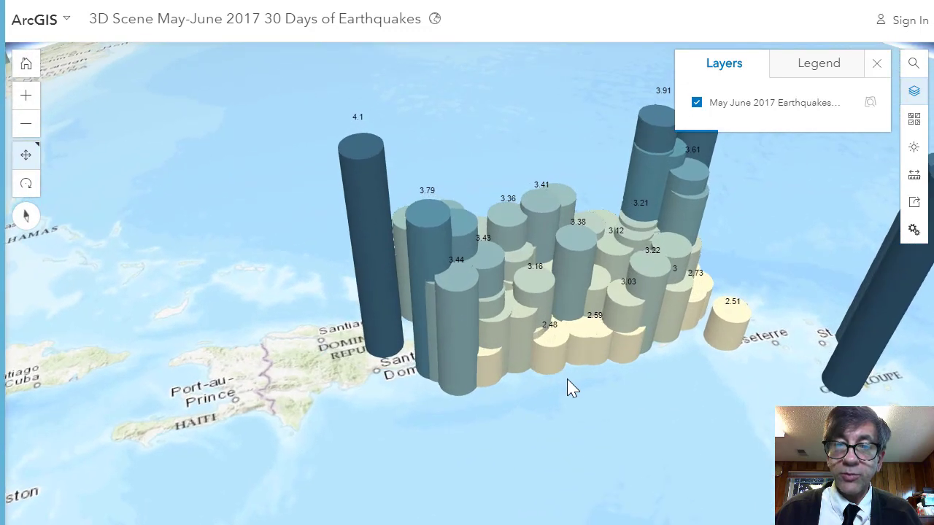
pyautogui.click(496, 315)
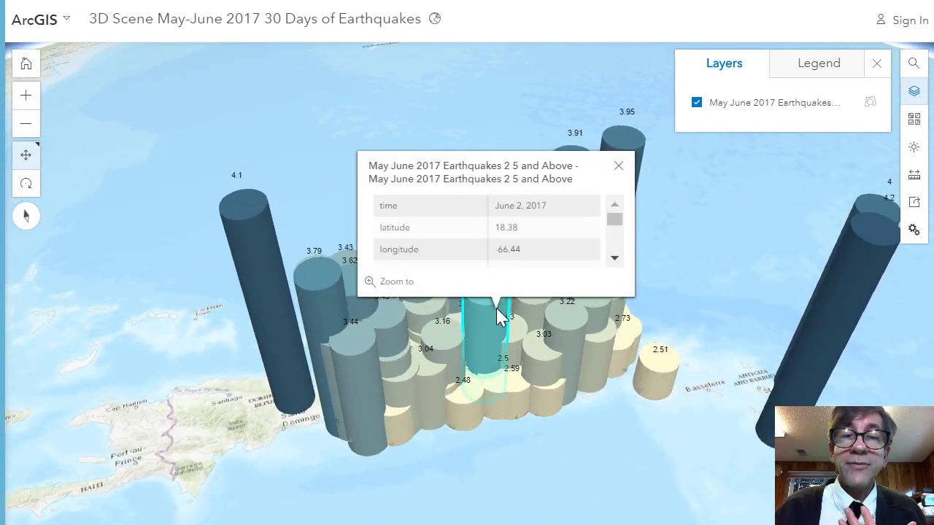
pyautogui.click(252, 223)
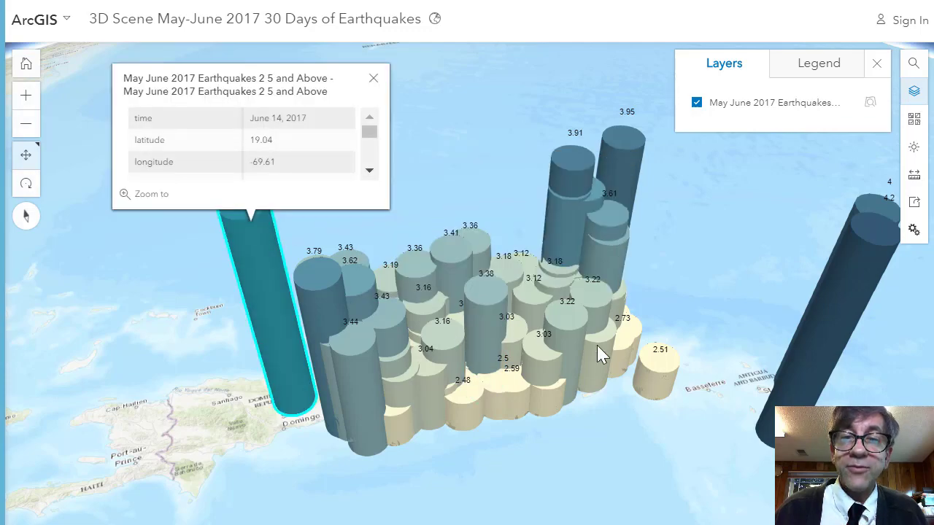
# Zoom out and pan west past Cuba and Jamaica to southern Mexico's Pacific coast
pyautogui.scroll(-5, 591, 354)
pyautogui.moveTo(358, 346); pyautogui.dragTo(605, 350)
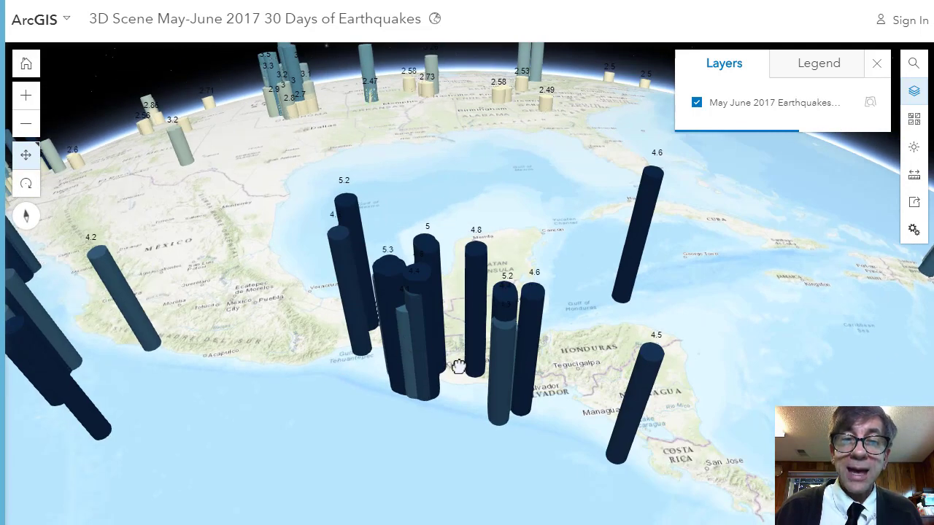
pyautogui.scroll(-5, 511, 410)
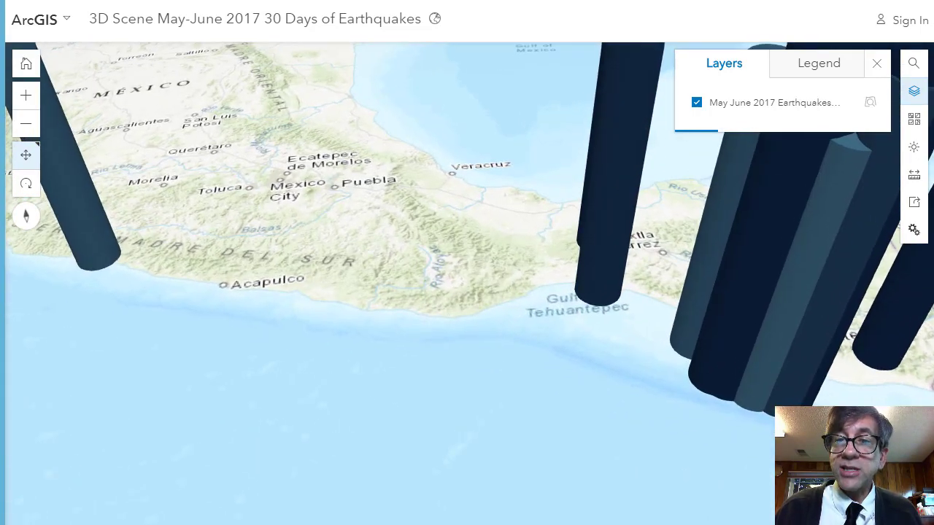
# Switch the scene's basemap to Oceans
pyautogui.click(913, 119)
pyautogui.moveTo(883, 134); pyautogui.dragTo(881, 246)
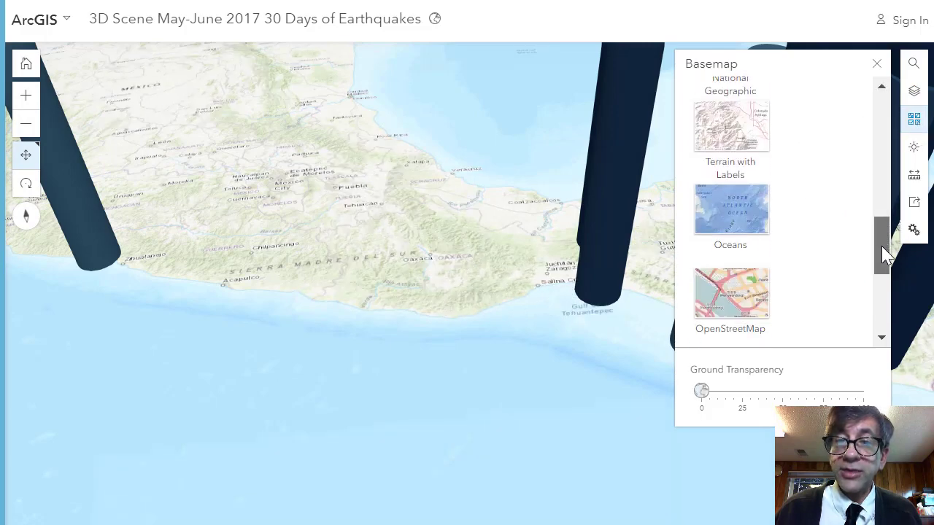
pyautogui.click(733, 212)
# Reset the view to north-up and pan across the North Pacific to Alaska's earthquakes
pyautogui.scroll(-3, 409, 338)
pyautogui.scroll(5, 445, 370)
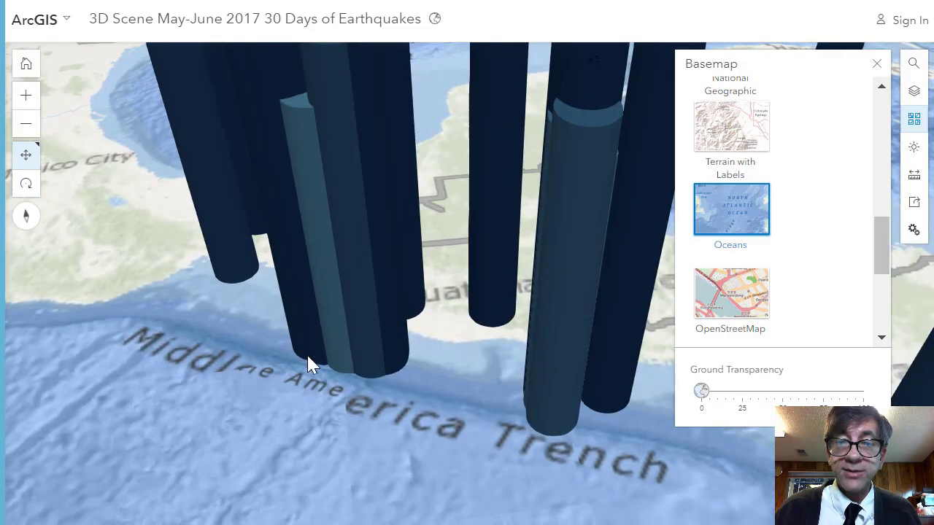
pyautogui.scroll(-3, 310, 361)
pyautogui.scroll(1, 218, 376)
pyautogui.scroll(-3, 325, 392)
pyautogui.scroll(2, 73, 270)
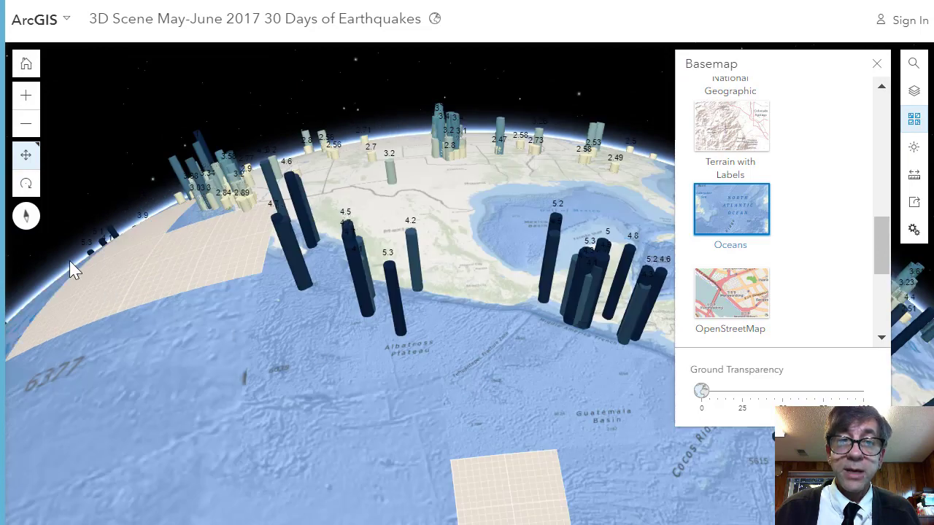
pyautogui.click(27, 216)
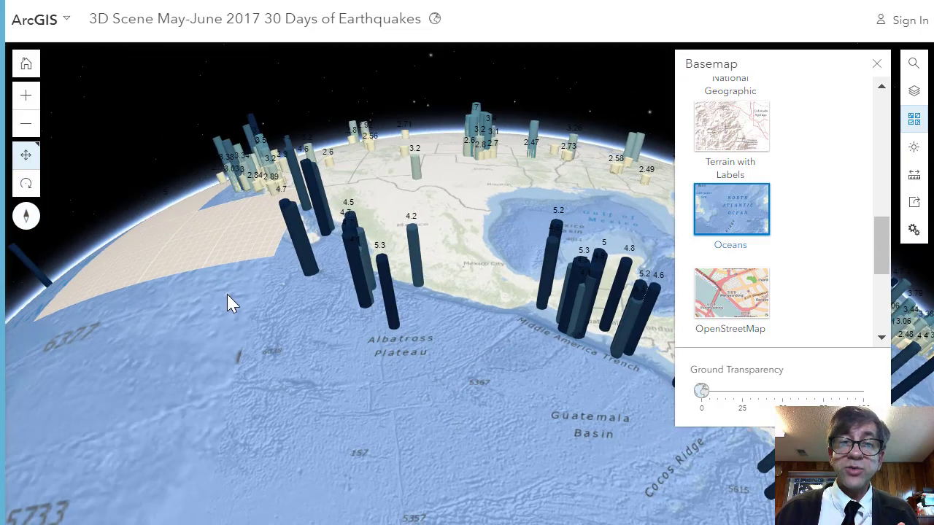
pyautogui.moveTo(227, 302); pyautogui.dragTo(328, 348)
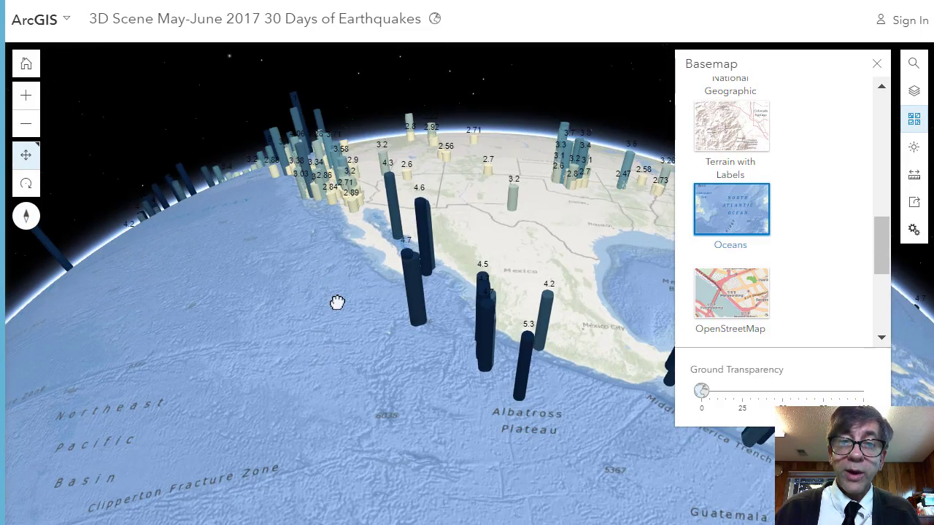
pyautogui.moveTo(337, 302); pyautogui.dragTo(438, 413)
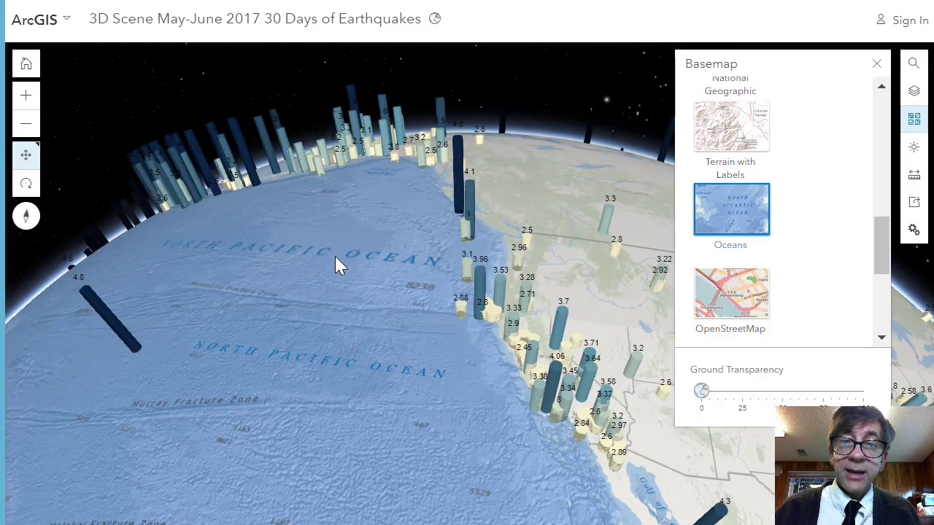
pyautogui.moveTo(335, 257); pyautogui.dragTo(411, 359)
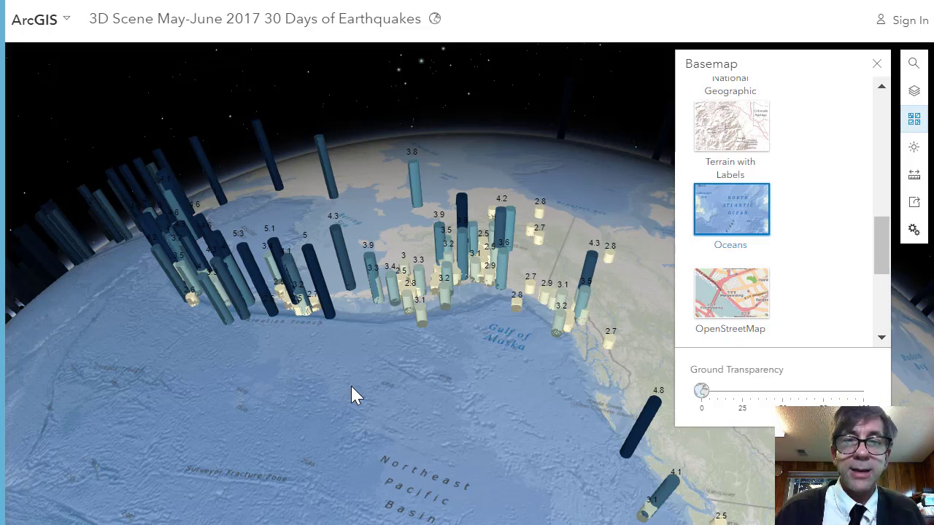
# Tilt and zoom around the Alaska earthquakes, including the 5.28 column cluster
pyautogui.moveTo(420, 344); pyautogui.dragTo(336, 262)
pyautogui.moveTo(400, 304); pyautogui.dragTo(317, 380, button='right')
pyautogui.scroll(10, 318, 381)
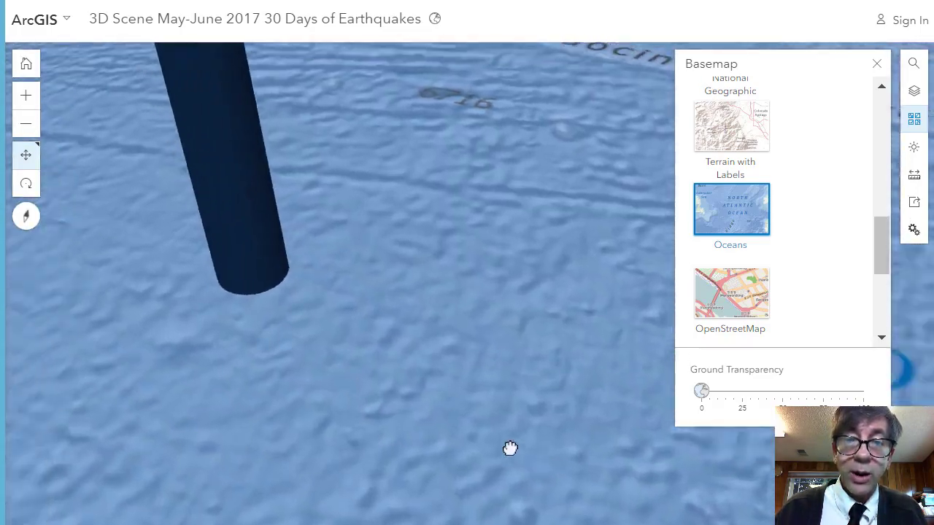
pyautogui.scroll(-10, 462, 387)
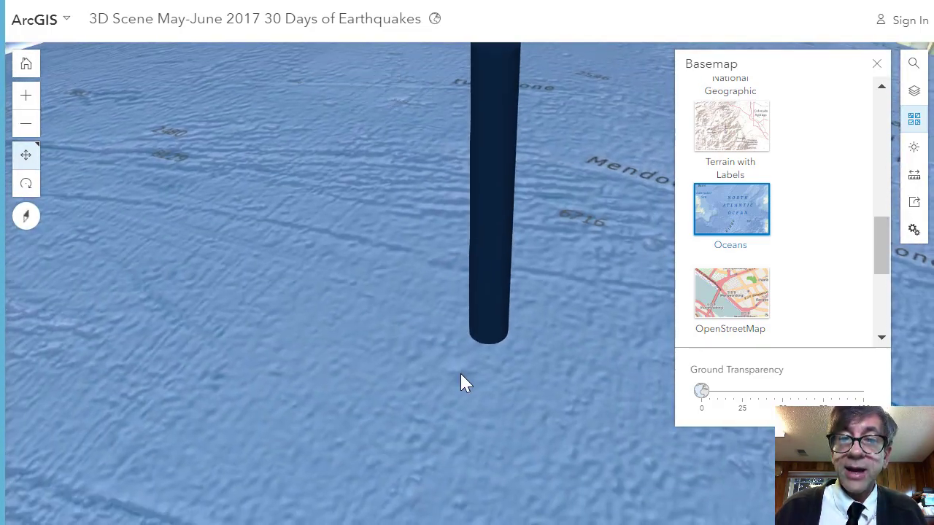
pyautogui.scroll(10, 383, 398)
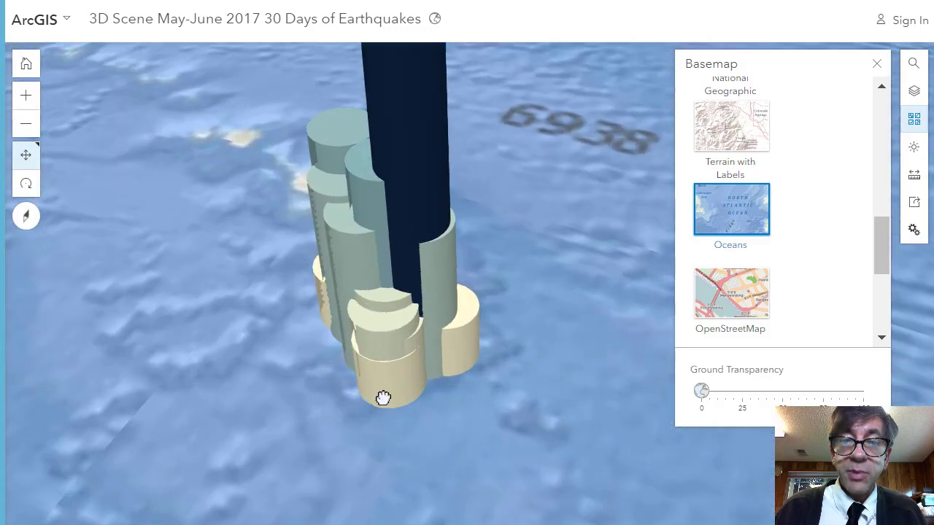
pyautogui.moveTo(527, 442); pyautogui.dragTo(260, 410)
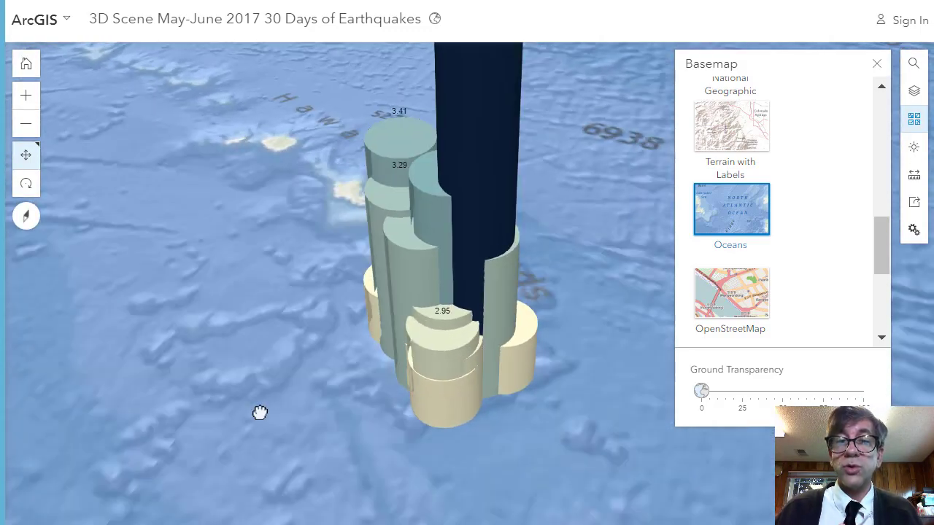
pyautogui.scroll(-3, 283, 417)
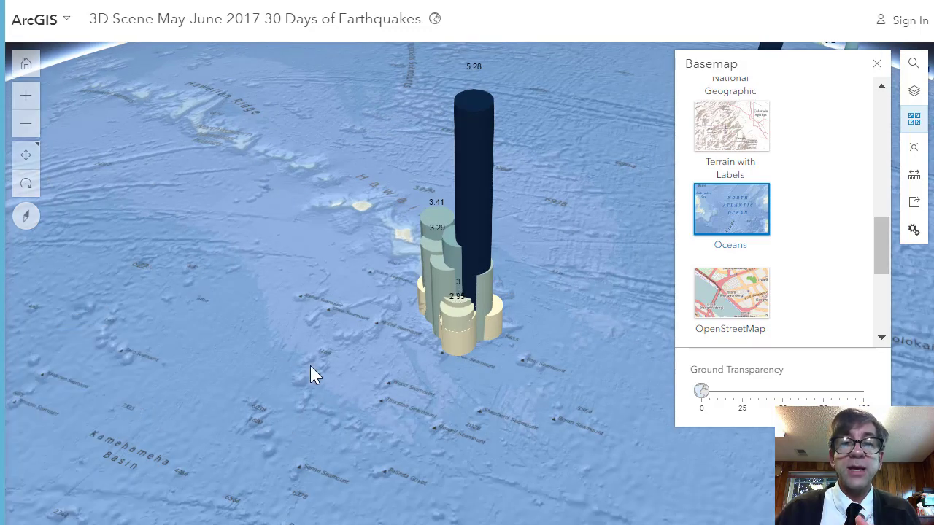
pyautogui.scroll(-4, 311, 366)
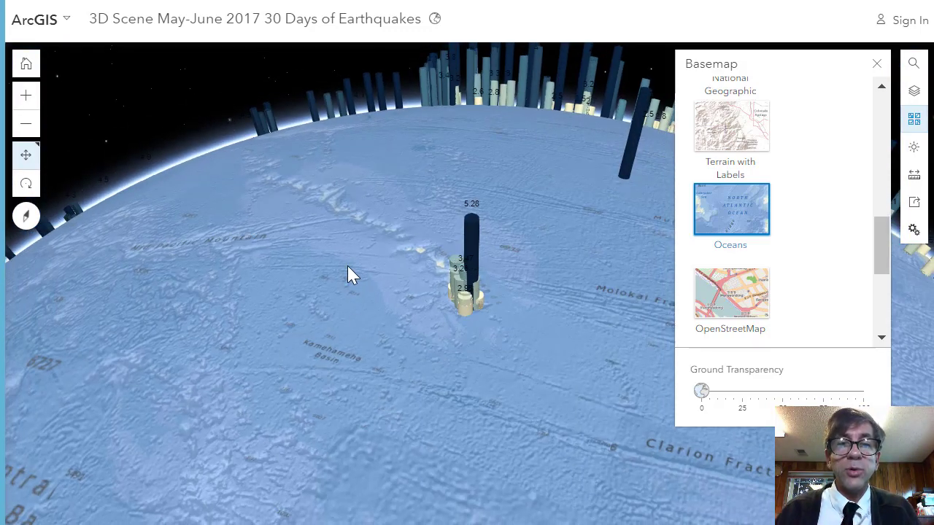
pyautogui.moveTo(347, 265); pyautogui.dragTo(188, 302)
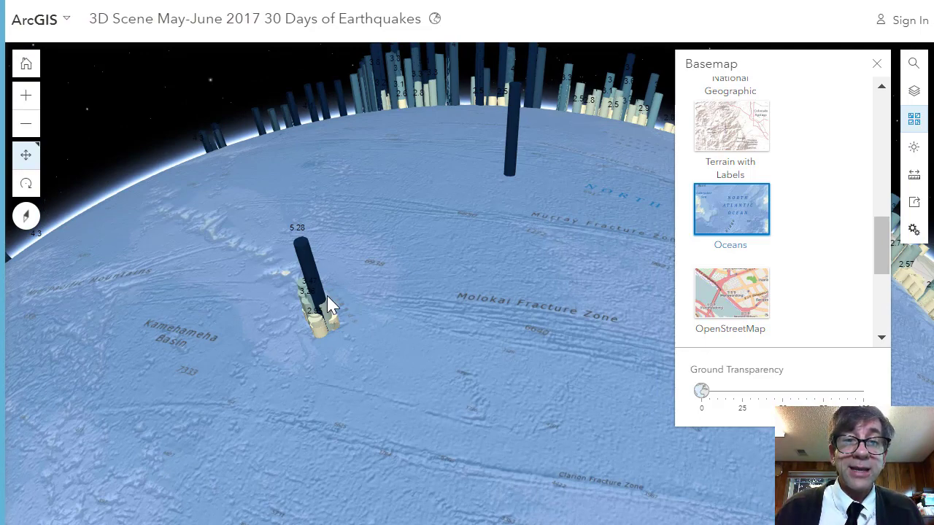
pyautogui.scroll(-3, 251, 316)
# Rotate the globe east past the Atlantic, Africa and the Indian Ocean toward Australia
pyautogui.moveTo(460, 380); pyautogui.dragTo(303, 385)
pyautogui.moveTo(409, 397); pyautogui.dragTo(288, 380)
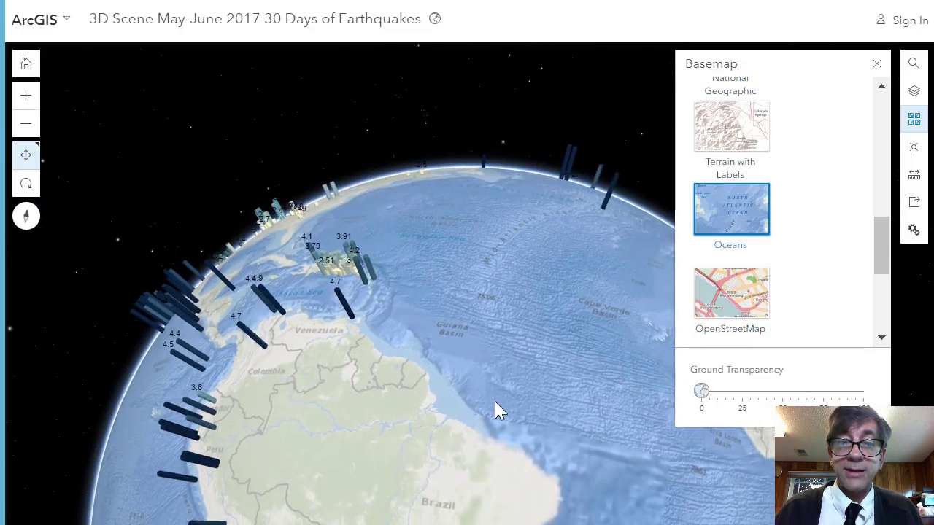
pyautogui.moveTo(495, 403); pyautogui.dragTo(270, 398)
pyautogui.moveTo(448, 397); pyautogui.dragTo(375, 441)
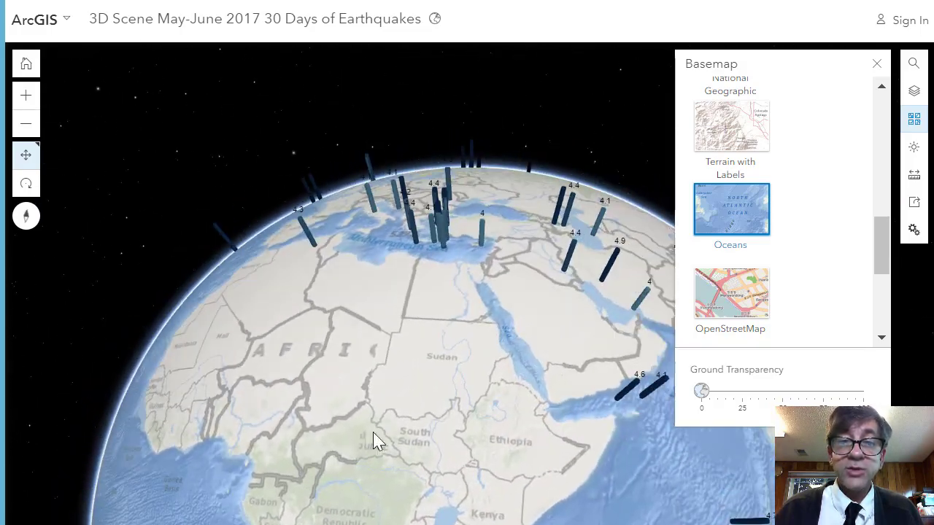
pyautogui.moveTo(494, 401); pyautogui.dragTo(278, 294)
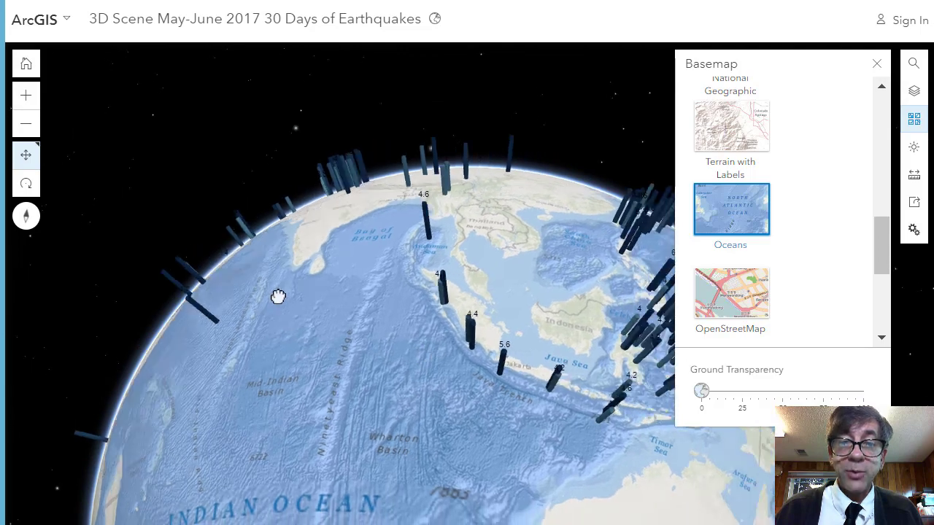
pyautogui.moveTo(333, 319); pyautogui.dragTo(340, 355)
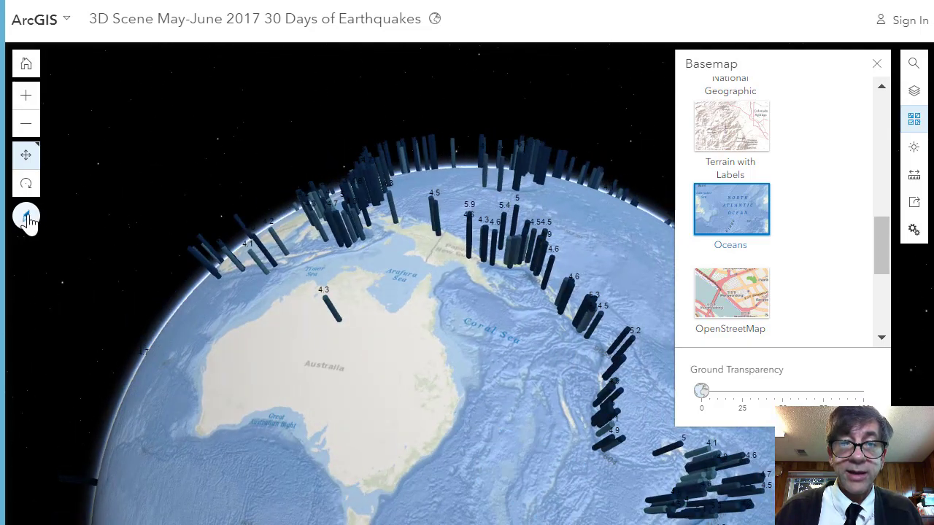
# Reset the globe to north-up and centre Australia
pyautogui.click(27, 217)
pyautogui.moveTo(371, 386); pyautogui.dragTo(425, 373)
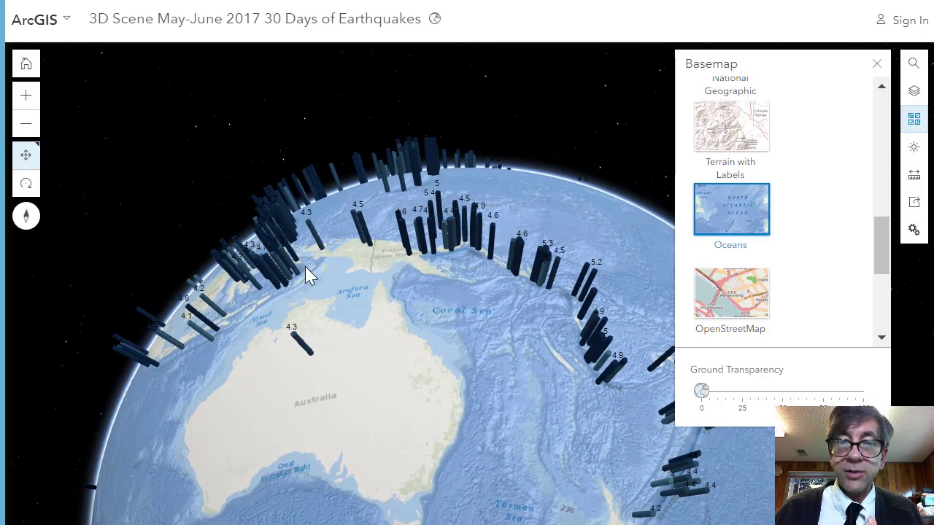
pyautogui.moveTo(613, 366); pyautogui.dragTo(574, 371)
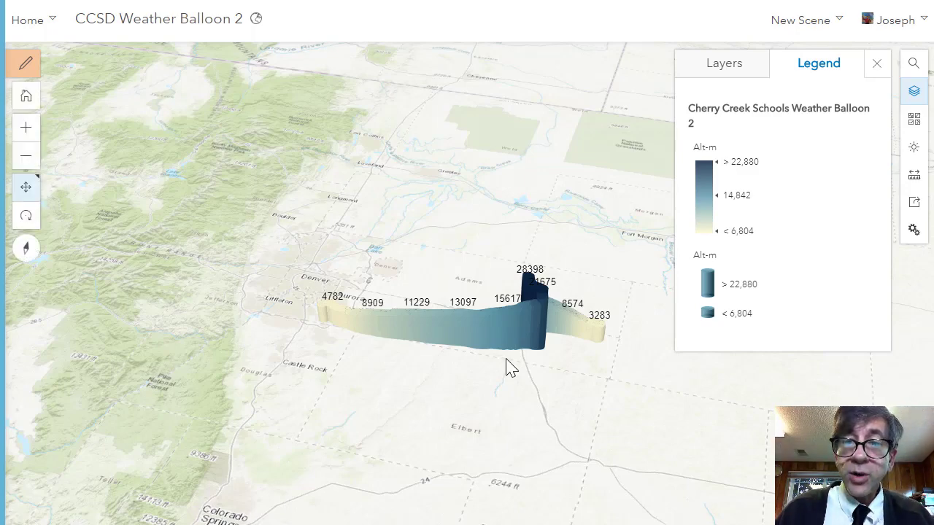
# Zoom in on the weather balloon's altitude ribbon and exit full-screen mode
pyautogui.scroll(2, 508, 367)
pyautogui.scroll(2, 430, 375)
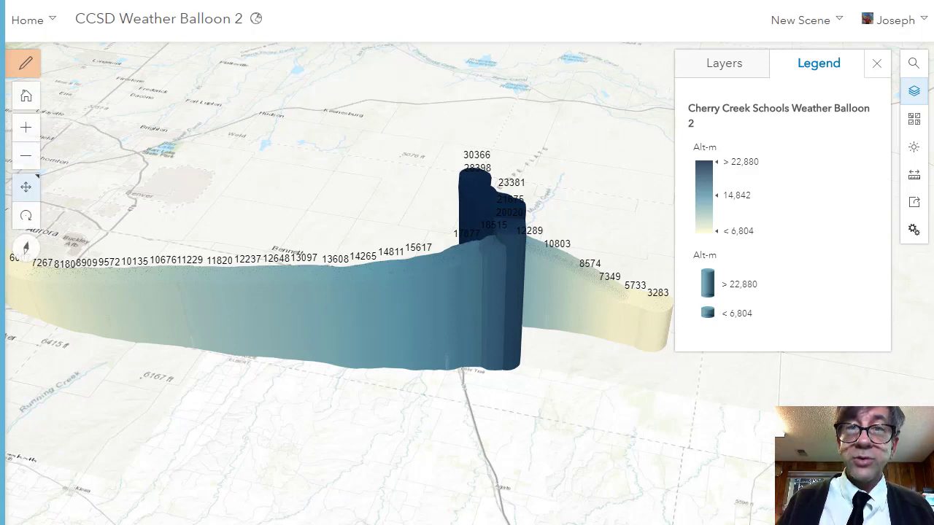
pyautogui.press('F11')
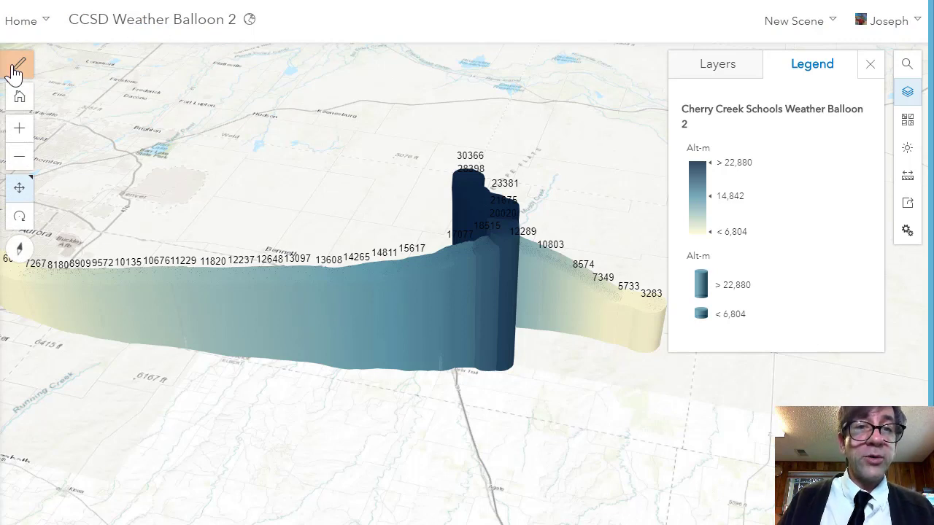
# Pan and rotate the scene to centre the balloon's tallest dark columns
pyautogui.moveTo(396, 227); pyautogui.dragTo(428, 221)
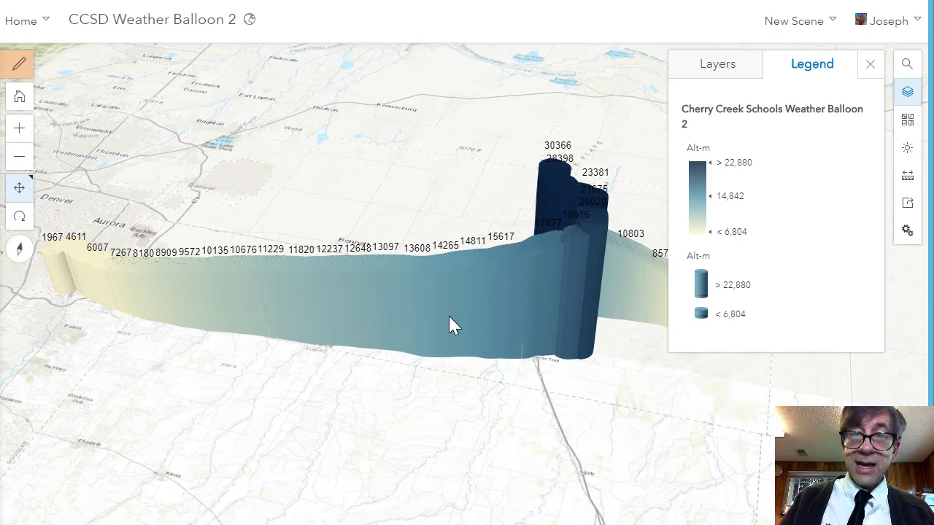
pyautogui.scroll(5, 449, 317)
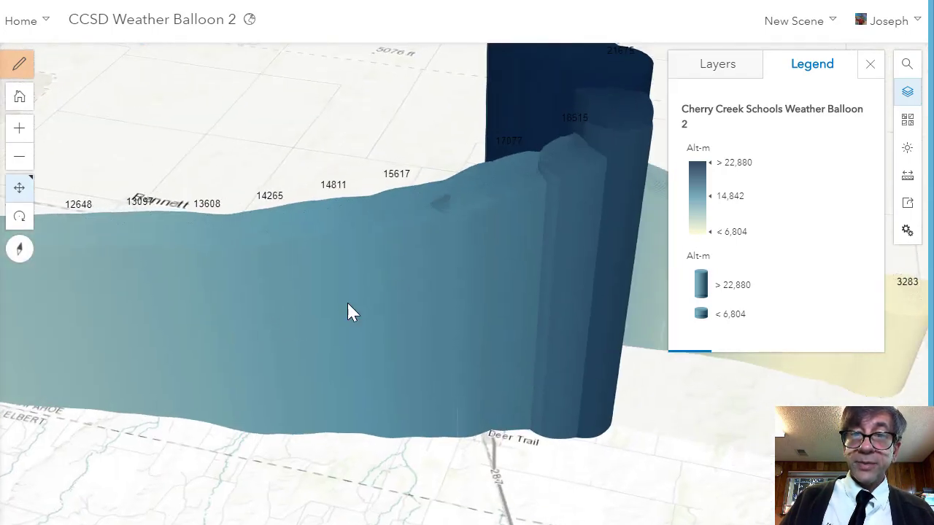
pyautogui.moveTo(286, 326); pyautogui.dragTo(438, 329, button='right')
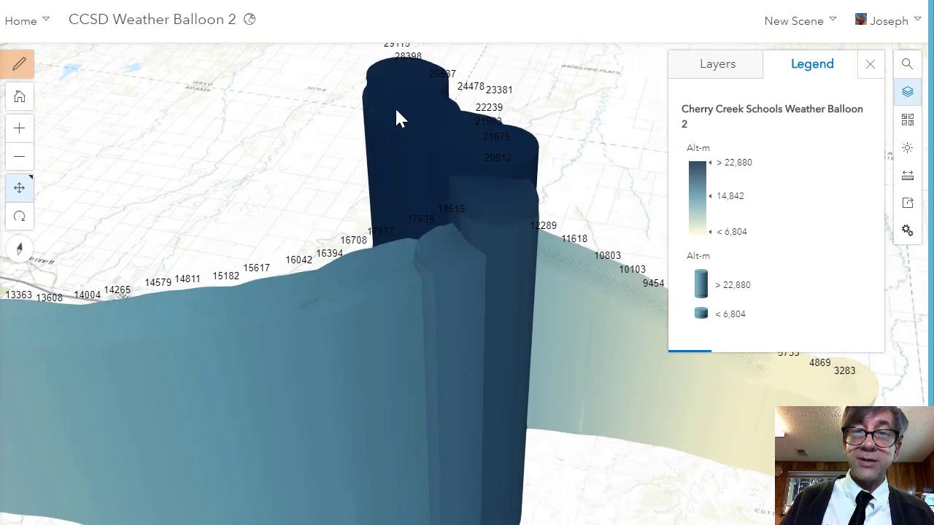
pyautogui.click(19, 219)
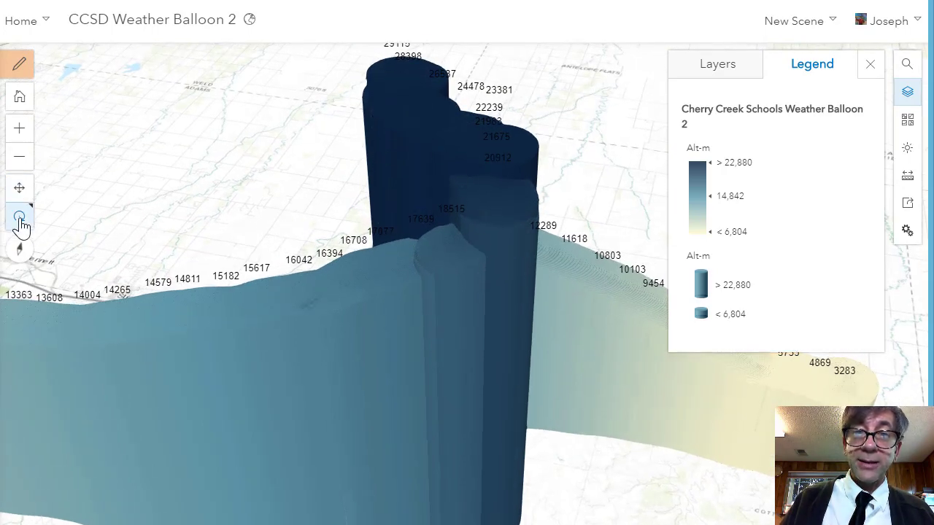
pyautogui.click(22, 226)
pyautogui.moveTo(467, 273); pyautogui.dragTo(11, 232)
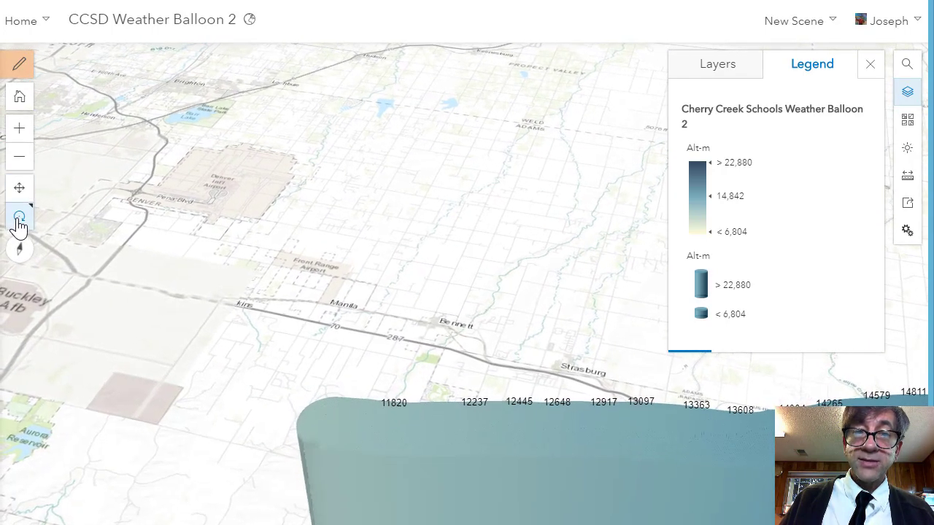
pyautogui.scroll(-5, 305, 263)
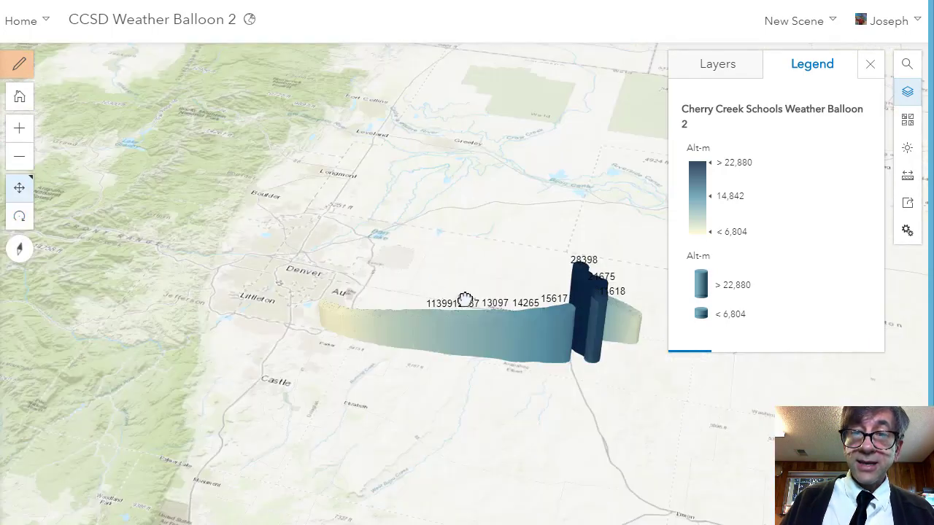
# Inspect the end of the balloon ribbon closely, then open the scene for editing
pyautogui.moveTo(617, 365); pyautogui.dragTo(518, 361)
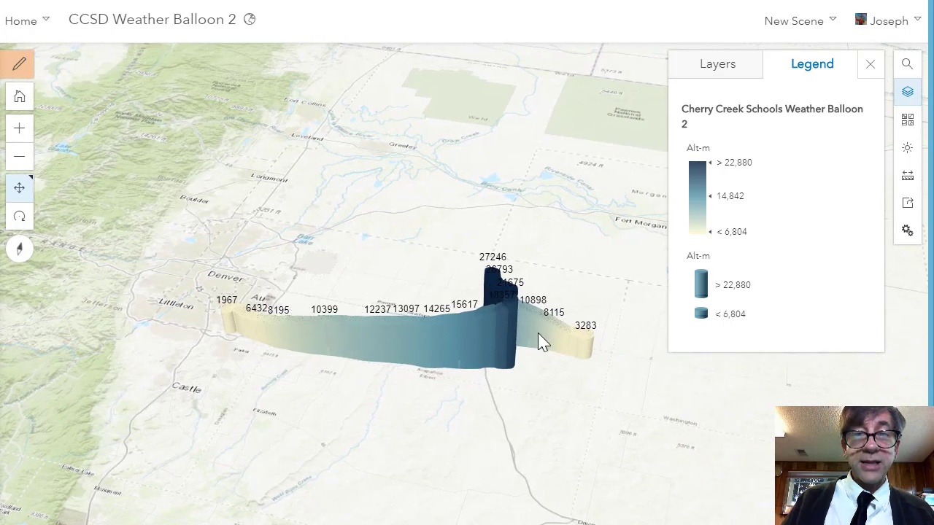
pyautogui.scroll(5, 543, 339)
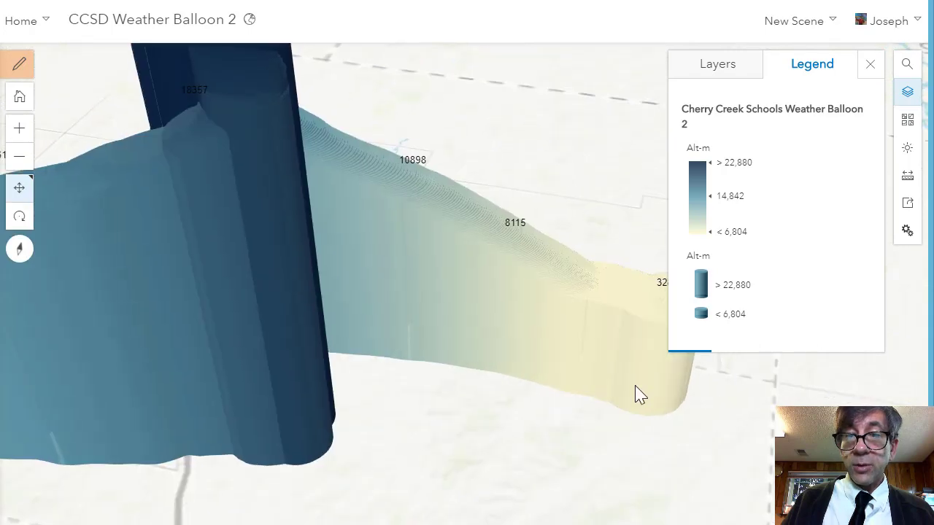
pyautogui.moveTo(637, 394); pyautogui.dragTo(433, 324)
pyautogui.scroll(4, 456, 339)
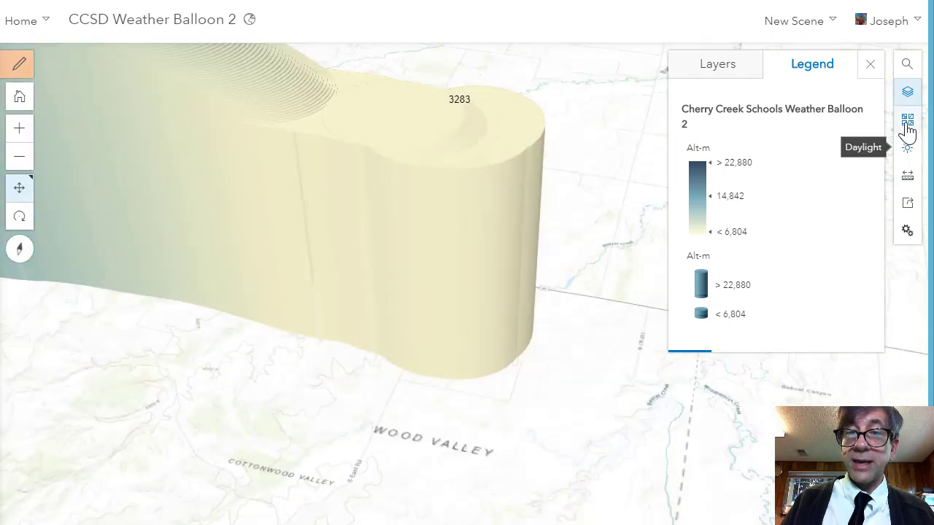
pyautogui.moveTo(344, 375); pyautogui.dragTo(599, 388)
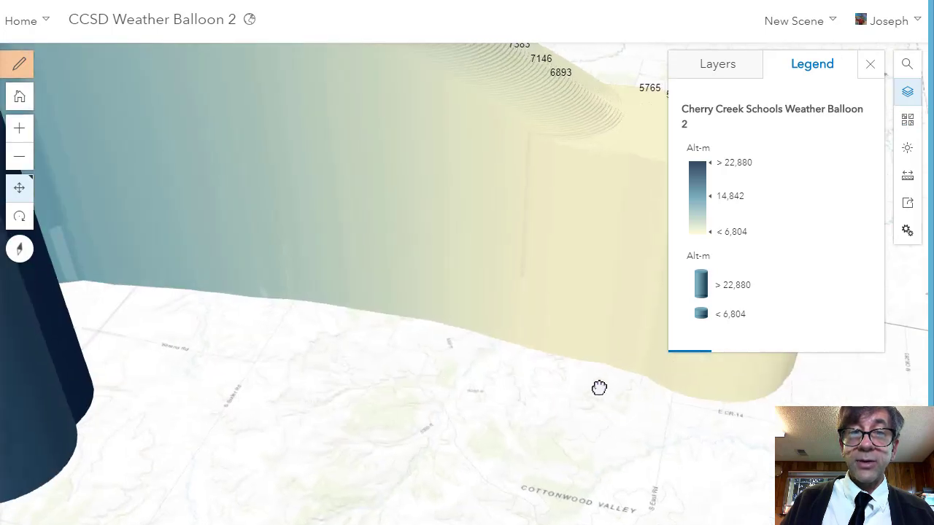
pyautogui.click(20, 219)
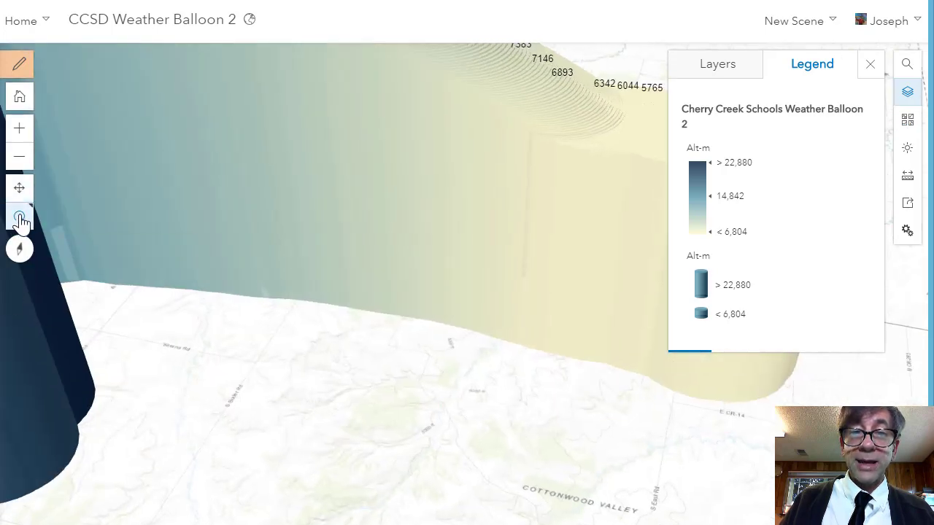
pyautogui.click(20, 219)
pyautogui.scroll(-5, 264, 355)
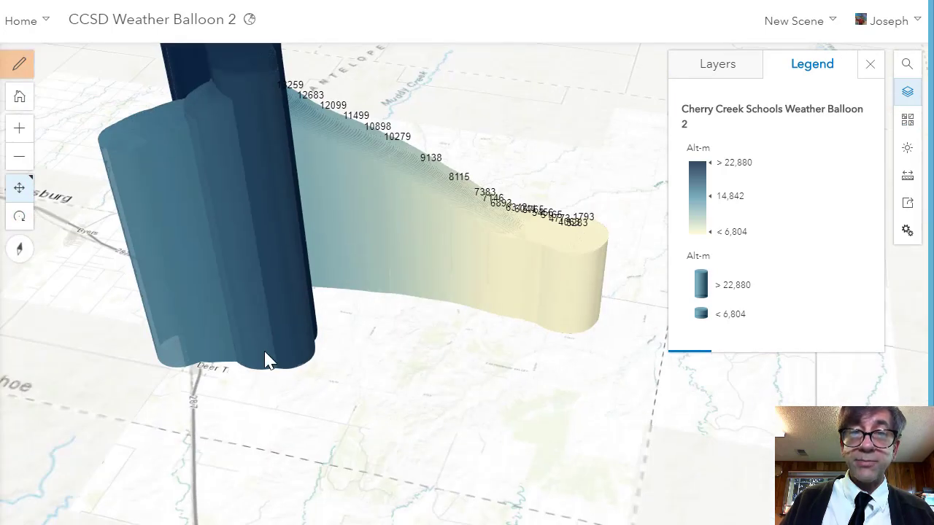
pyautogui.scroll(3, 453, 425)
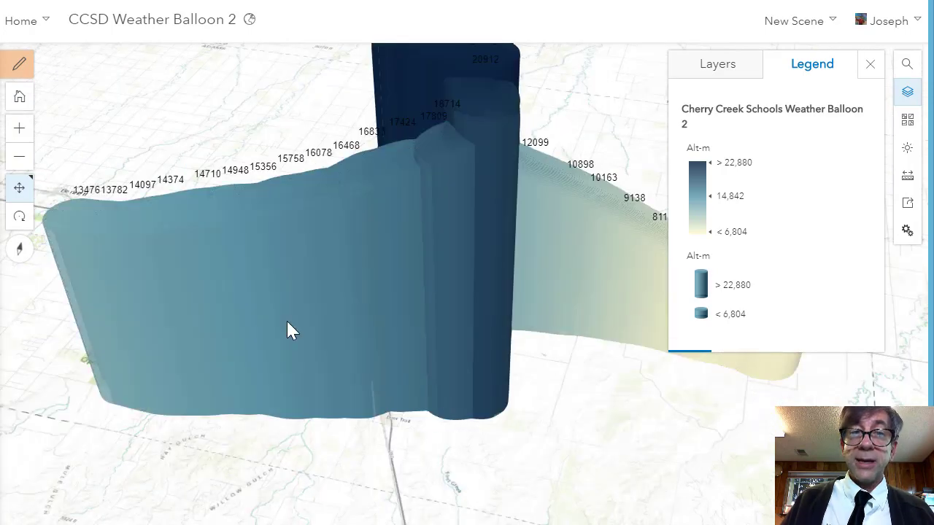
pyautogui.click(24, 72)
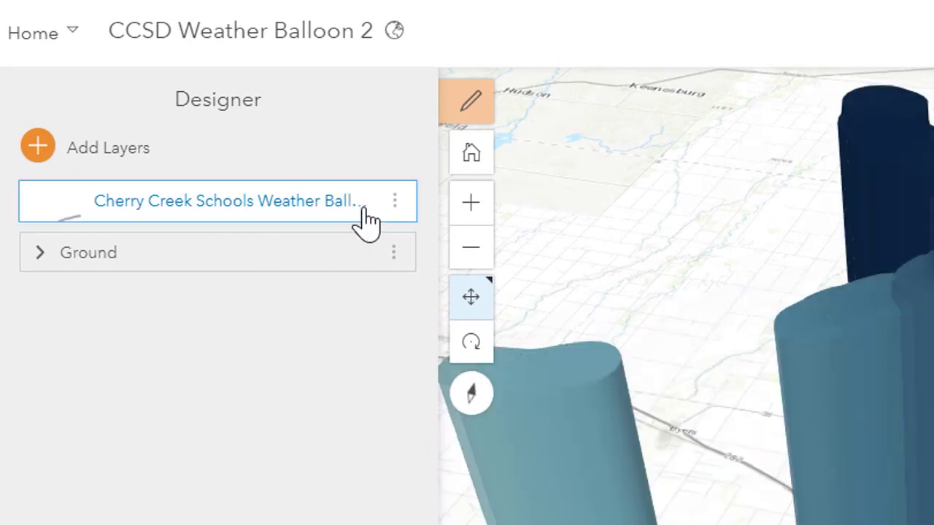
# Change the Cherry Creek Schools Weather Balloon layer's visualized attribute from Alt-m to Temp C
pyautogui.click(367, 219)
pyautogui.click(358, 292)
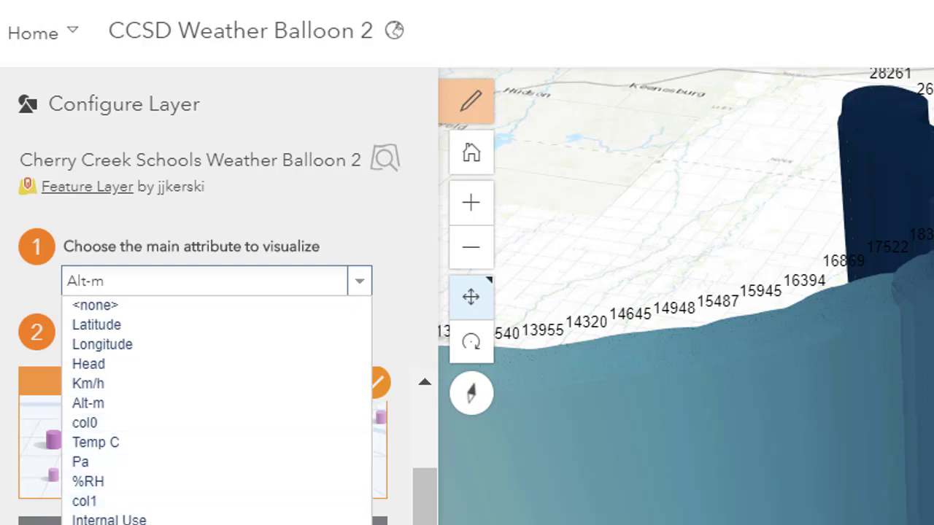
pyautogui.click(202, 461)
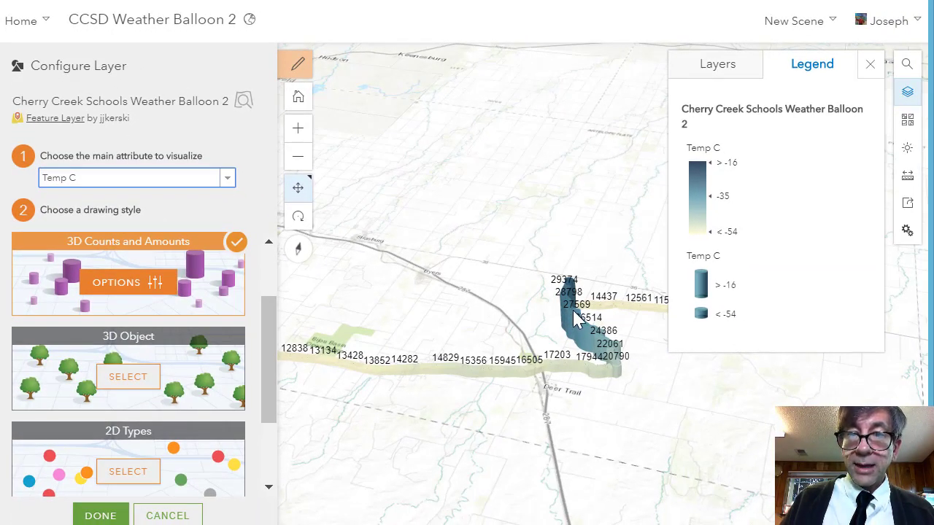
pyautogui.scroll(2, 576, 319)
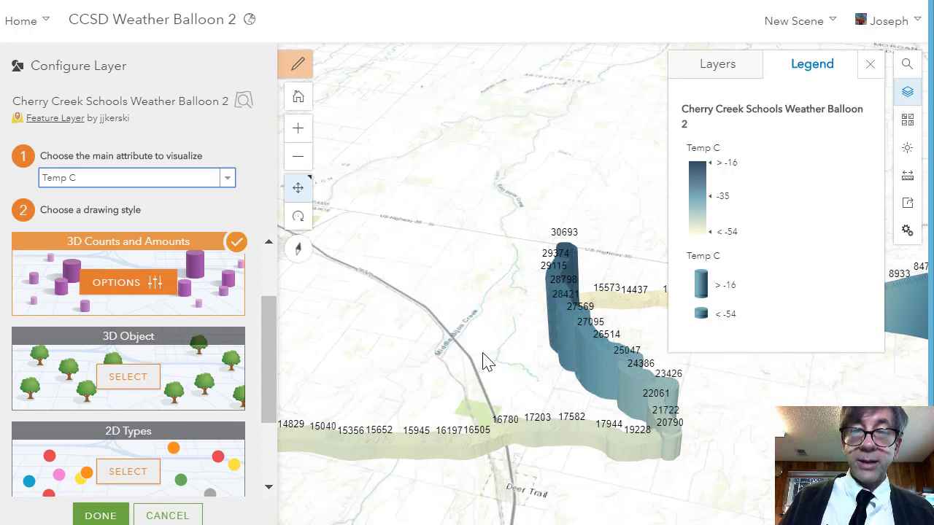
pyautogui.scroll(-3, 483, 359)
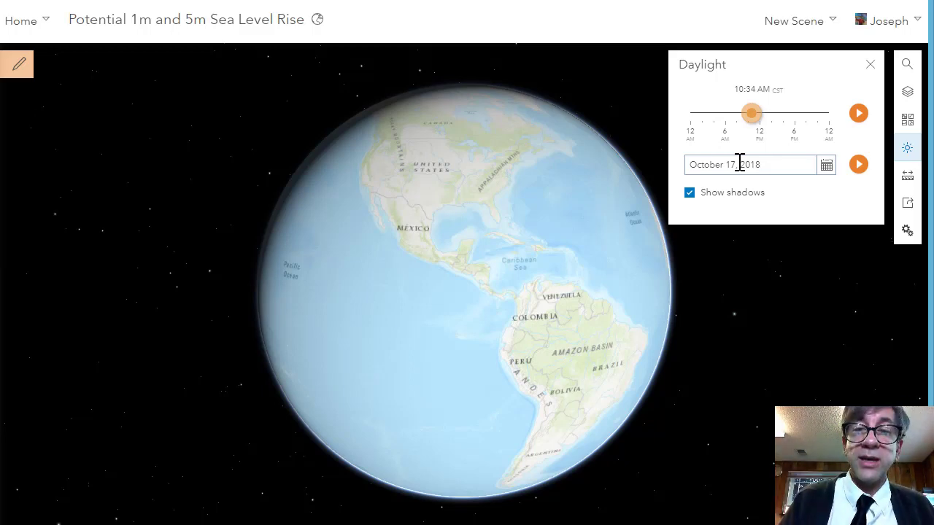
# Set the sun date's month to December and scrub the time of day to compare shading
pyautogui.moveTo(761, 122)
pyautogui.mouseDown()
pyautogui.moveTo(795, 125)
pyautogui.moveTo(708, 125)
pyautogui.moveTo(803, 124)
pyautogui.moveTo(755, 127)
pyautogui.mouseUp()
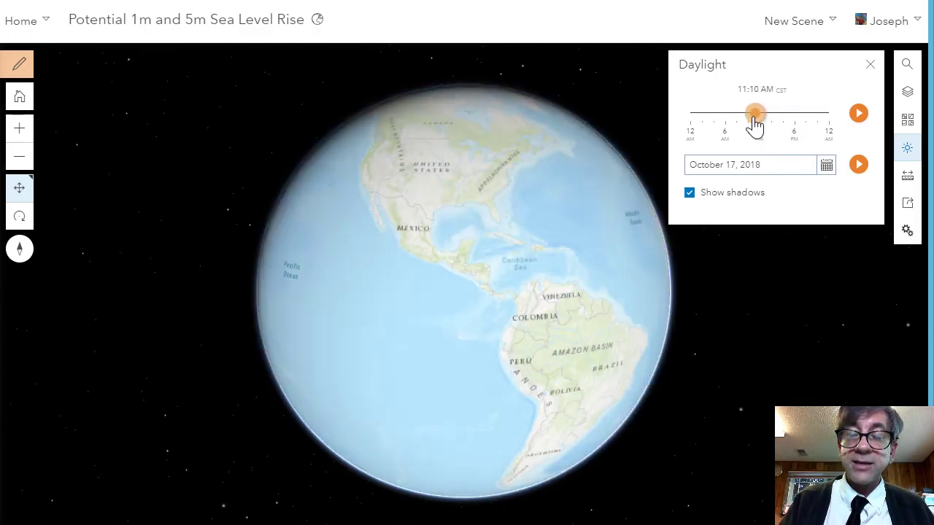
pyautogui.click(827, 167)
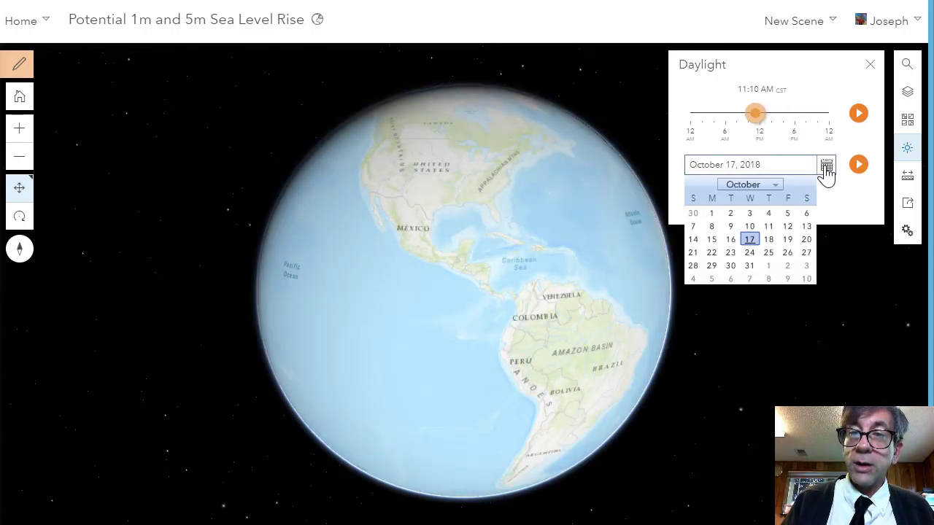
pyautogui.click(777, 187)
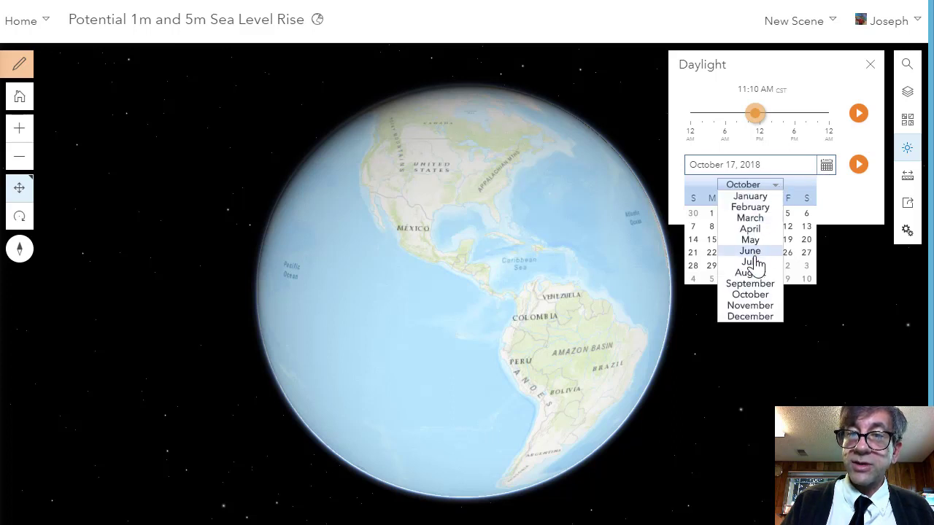
pyautogui.click(749, 316)
pyautogui.moveTo(483, 208)
pyautogui.mouseDown()
pyautogui.moveTo(501, 284)
pyautogui.moveTo(487, 209)
pyautogui.mouseUp()
pyautogui.moveTo(764, 131)
pyautogui.mouseDown()
pyautogui.moveTo(816, 127)
pyautogui.moveTo(732, 129)
pyautogui.moveTo(761, 135)
pyautogui.mouseUp()
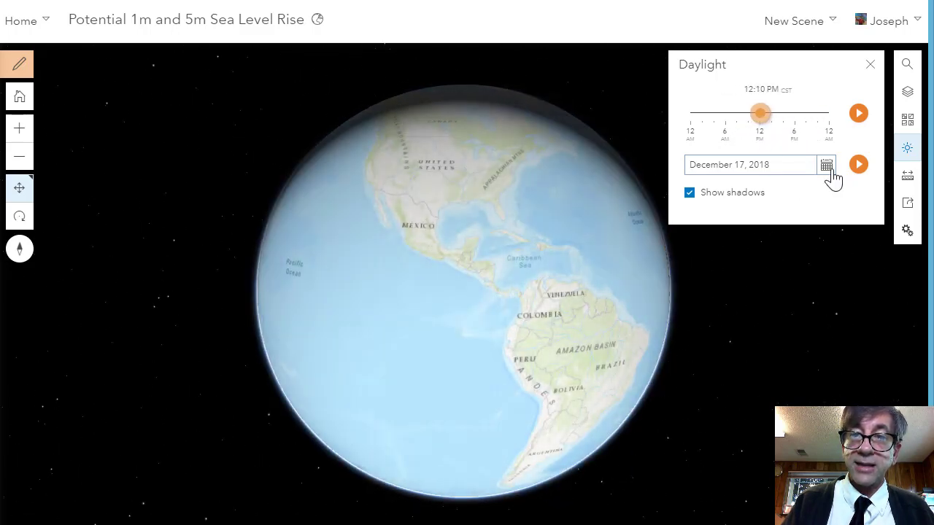
# Change the sun date to June 17, 2018, set about 11:00 AM, and close Daylight
pyautogui.click(828, 168)
pyautogui.click(774, 186)
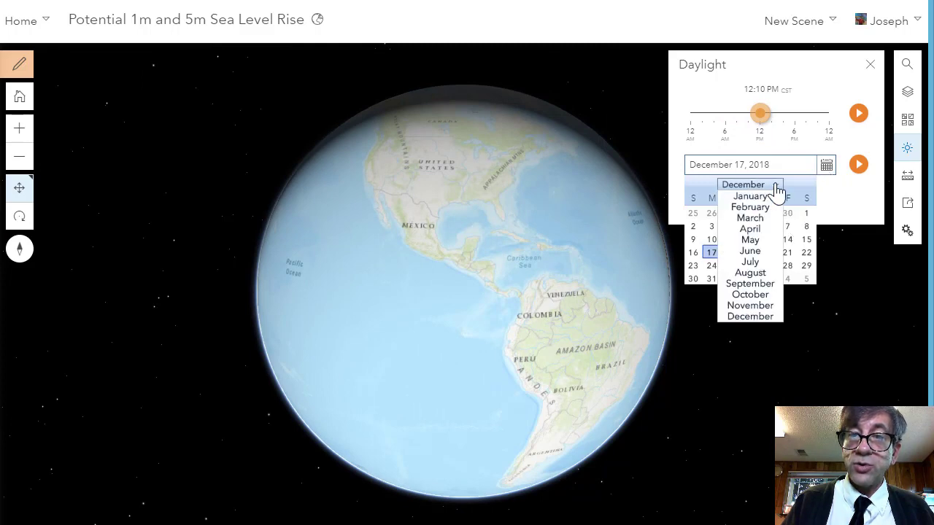
pyautogui.click(750, 251)
pyautogui.moveTo(542, 287); pyautogui.dragTo(515, 316)
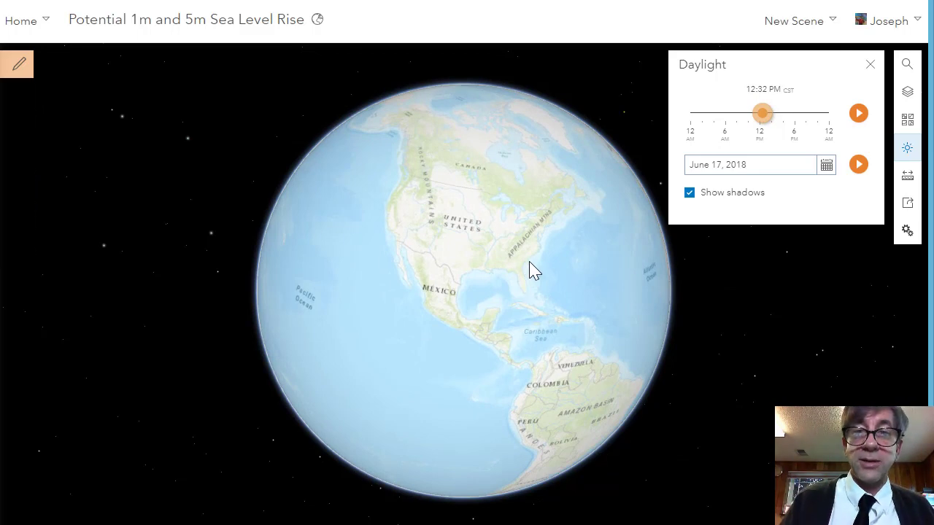
pyautogui.moveTo(753, 120)
pyautogui.mouseDown()
pyautogui.moveTo(720, 125)
pyautogui.moveTo(756, 127)
pyautogui.mouseUp()
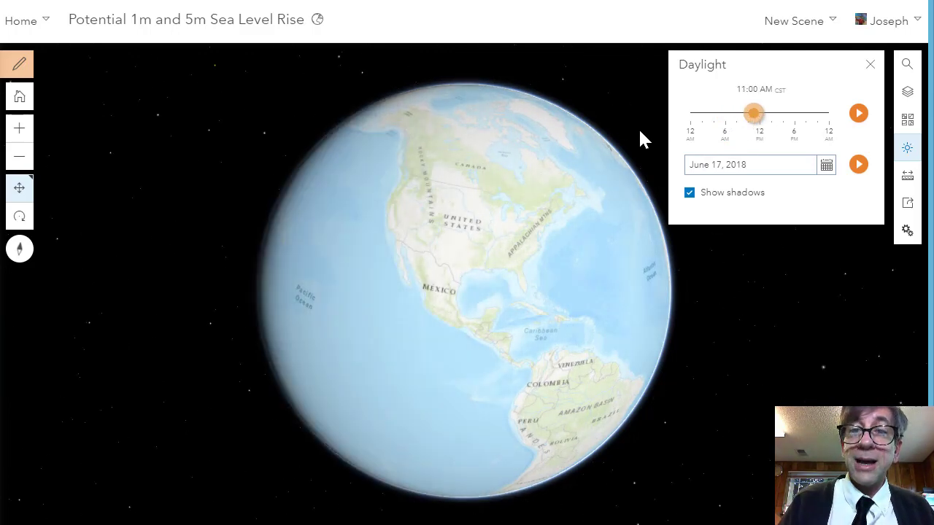
pyautogui.click(870, 66)
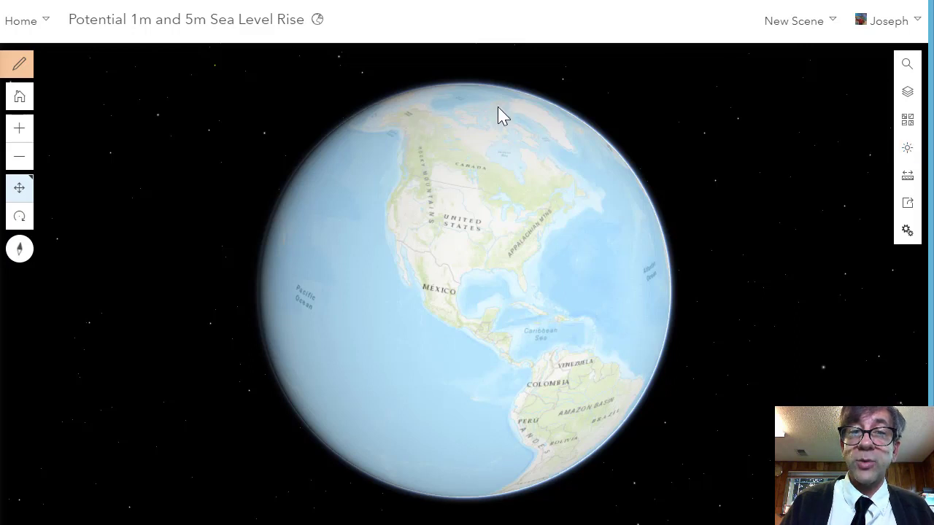
# Show the layer list and zoom the globe in on the Caribbean and Gulf coast
pyautogui.click(909, 95)
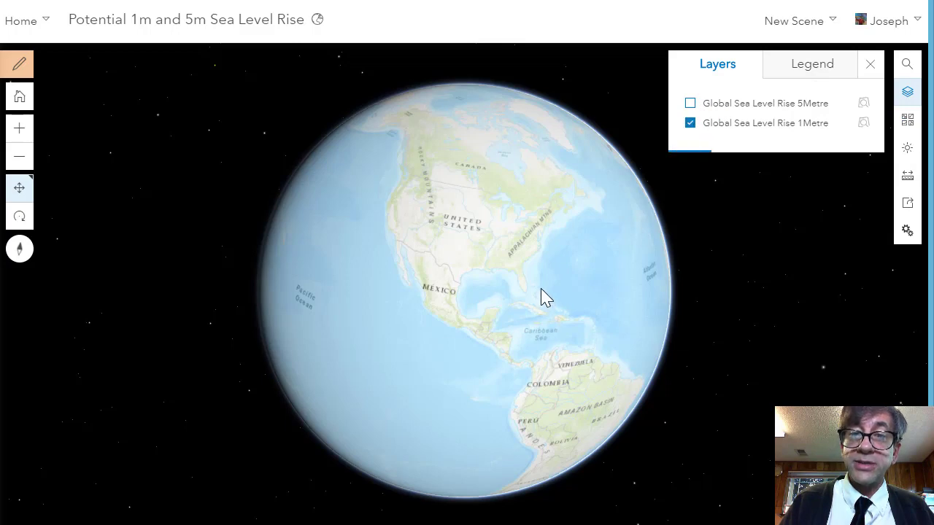
pyautogui.moveTo(542, 287); pyautogui.dragTo(457, 240)
pyautogui.scroll(3, 454, 230)
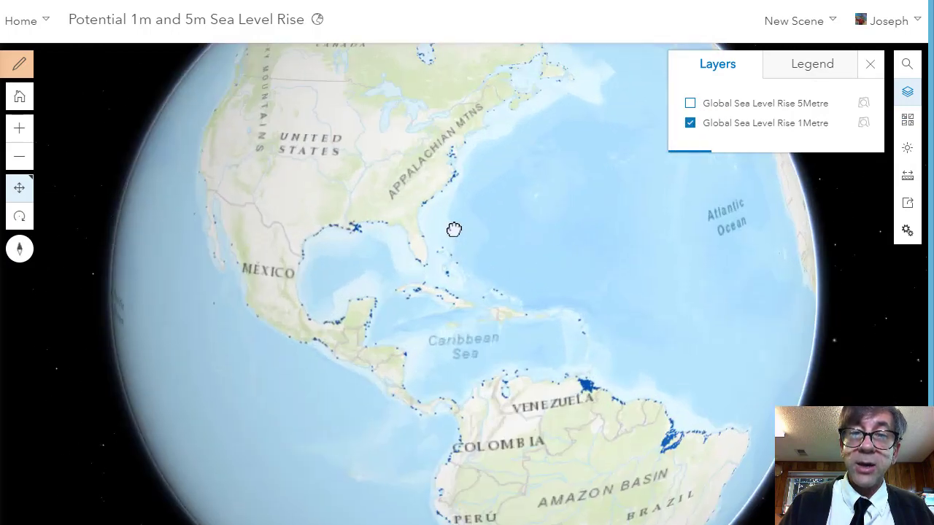
pyautogui.scroll(5, 450, 227)
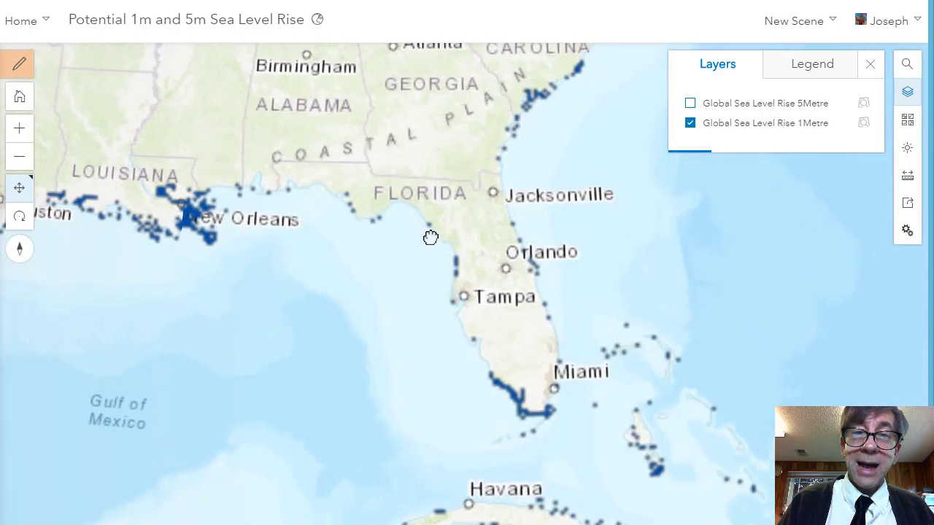
pyautogui.moveTo(475, 240); pyautogui.dragTo(542, 223)
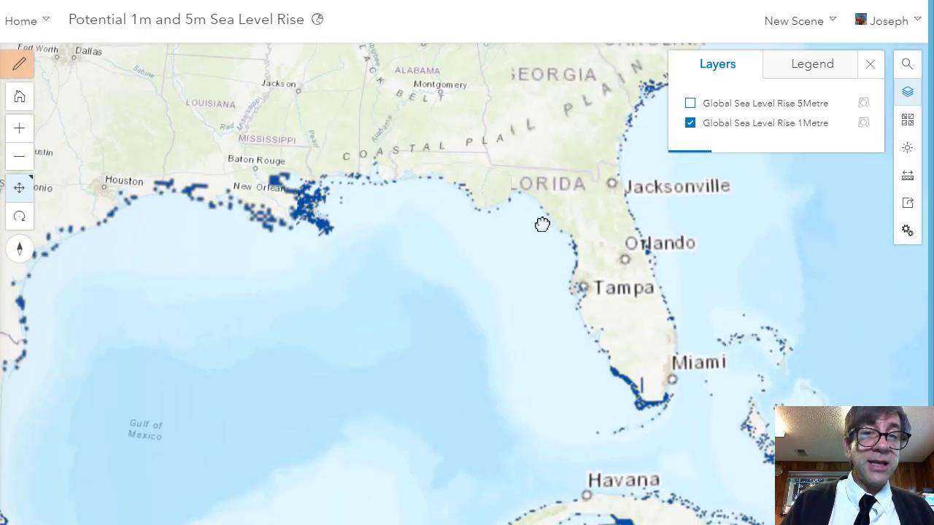
pyautogui.scroll(3, 308, 261)
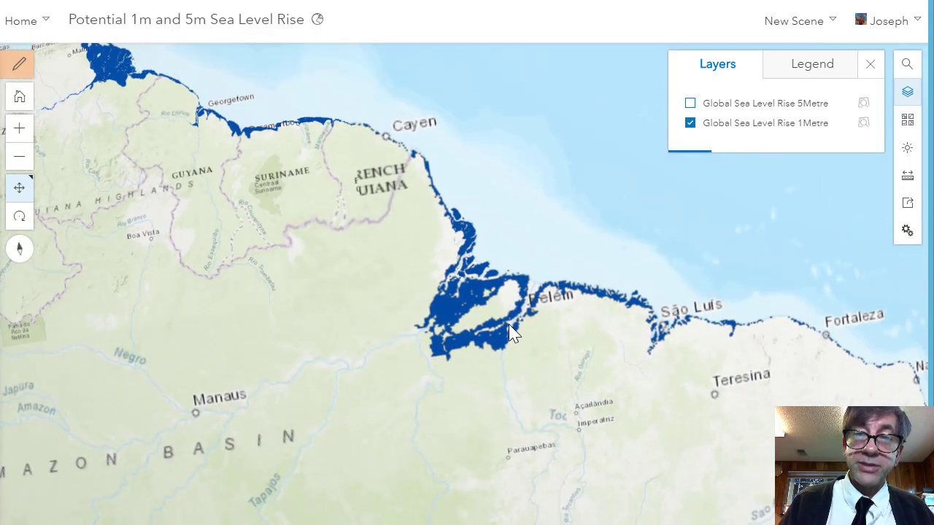
# Zoom in on Egypt's Nile delta flooding and turn on the Global Sea Level Rise 5Metre layer
pyautogui.scroll(-5, 511, 329)
pyautogui.scroll(-5, 450, 372)
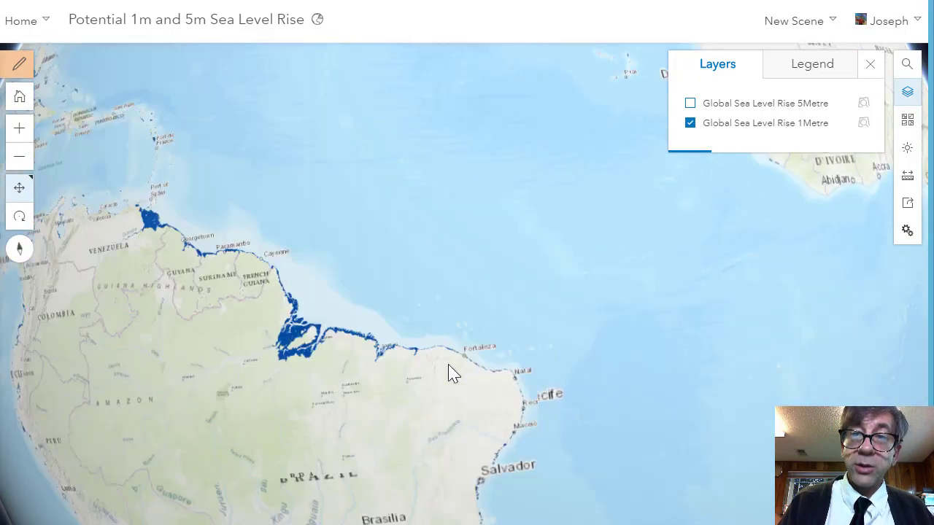
pyautogui.moveTo(649, 336); pyautogui.dragTo(519, 358)
pyautogui.moveTo(639, 290); pyautogui.dragTo(475, 328)
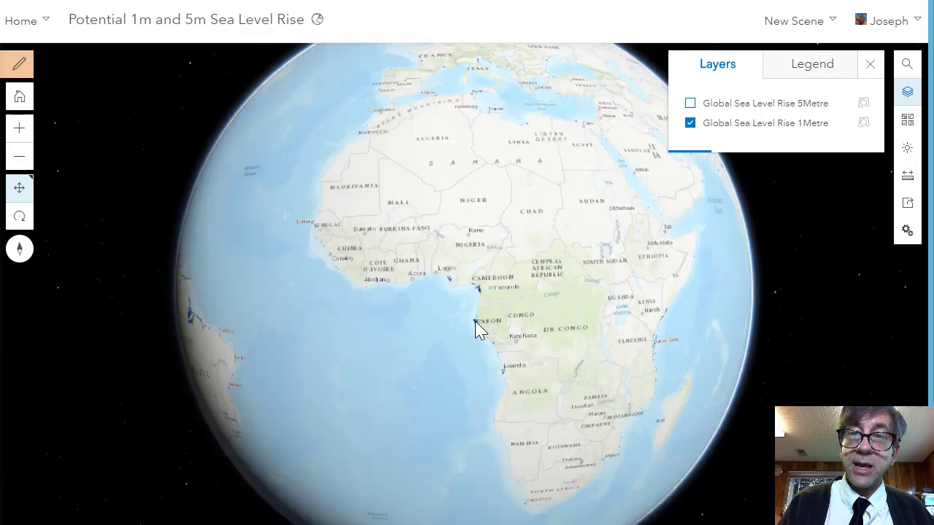
pyautogui.moveTo(462, 288); pyautogui.dragTo(550, 299)
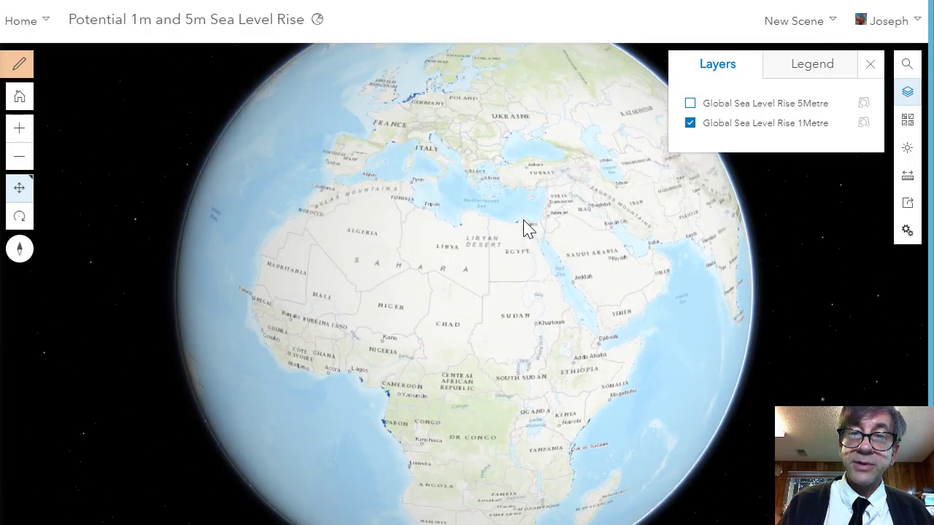
pyautogui.scroll(3, 523, 223)
pyautogui.moveTo(442, 203); pyautogui.dragTo(489, 252)
pyautogui.scroll(-2, 489, 252)
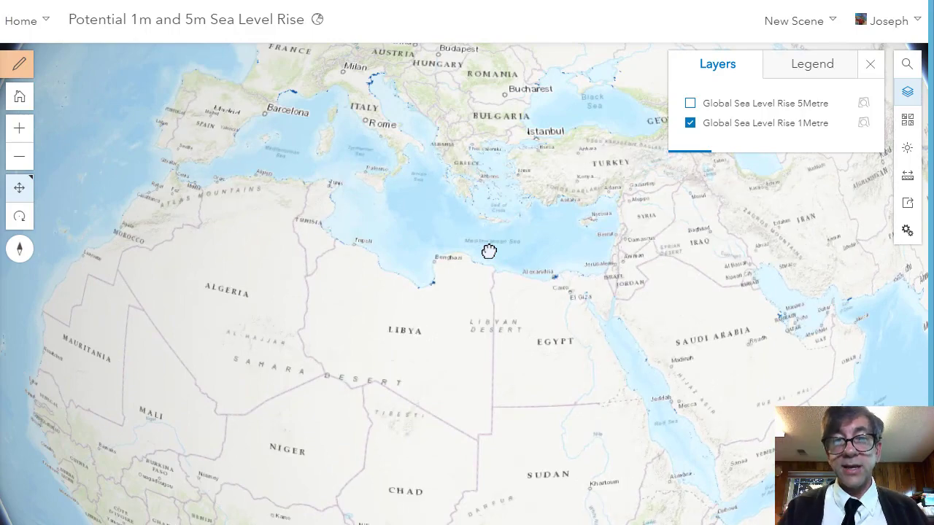
pyautogui.scroll(3, 583, 310)
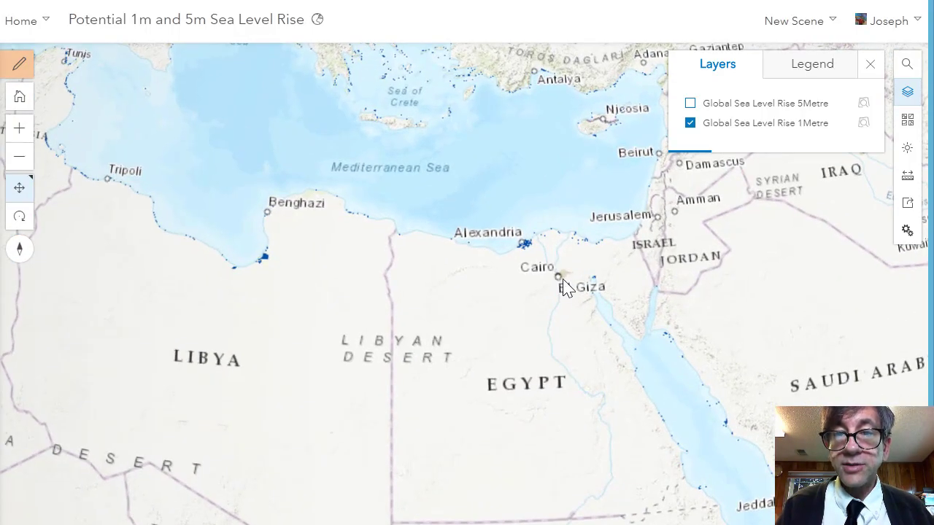
pyautogui.scroll(3, 561, 283)
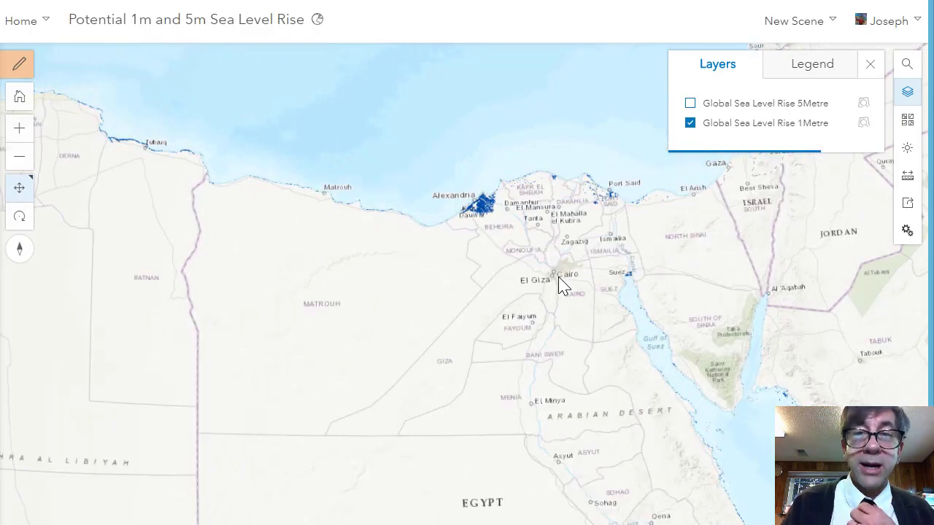
pyautogui.click(691, 104)
# Pan past the Red Sea, reset north-up, and centre the Bay of Bengal flooding
pyautogui.moveTo(510, 212); pyautogui.dragTo(419, 167)
pyautogui.scroll(-3, 436, 255)
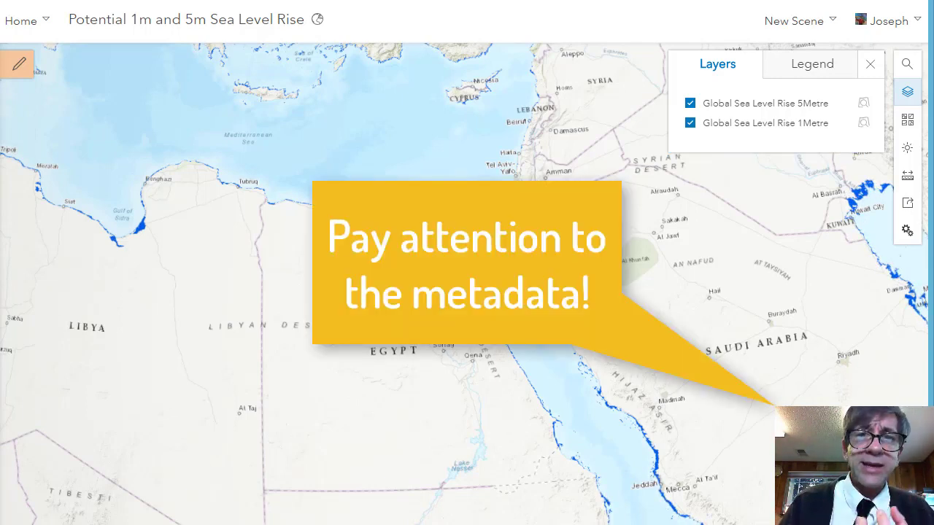
pyautogui.moveTo(499, 323); pyautogui.dragTo(498, 177)
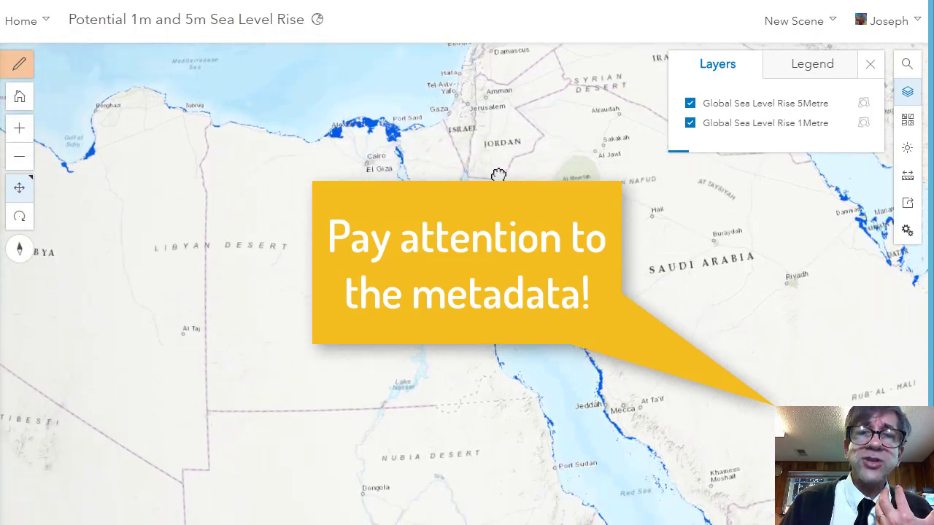
pyautogui.scroll(3, 467, 263)
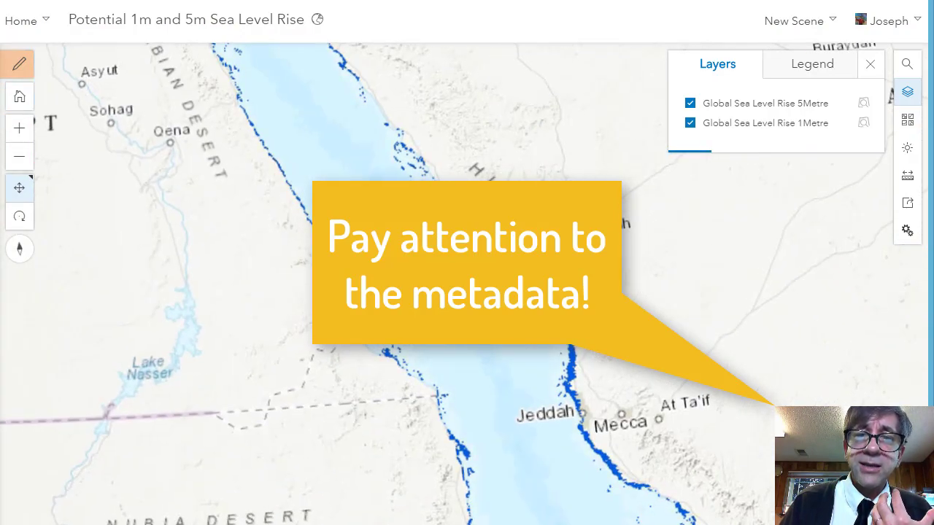
pyautogui.scroll(-3, 467, 263)
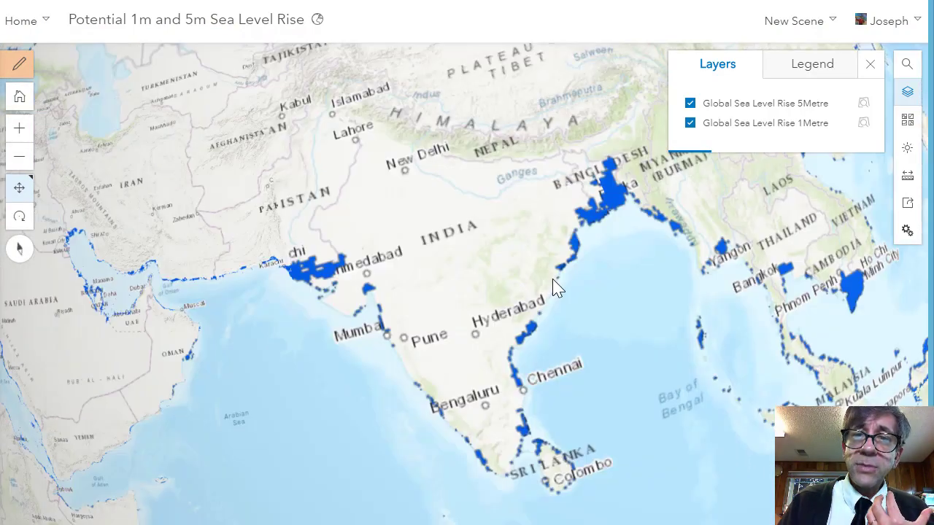
pyautogui.scroll(5, 381, 367)
pyautogui.scroll(-4, 631, 283)
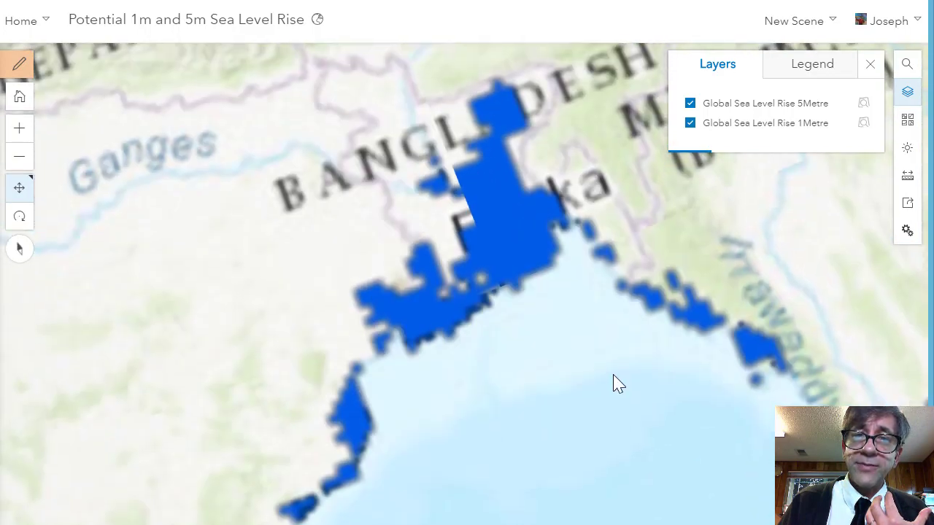
pyautogui.click(21, 246)
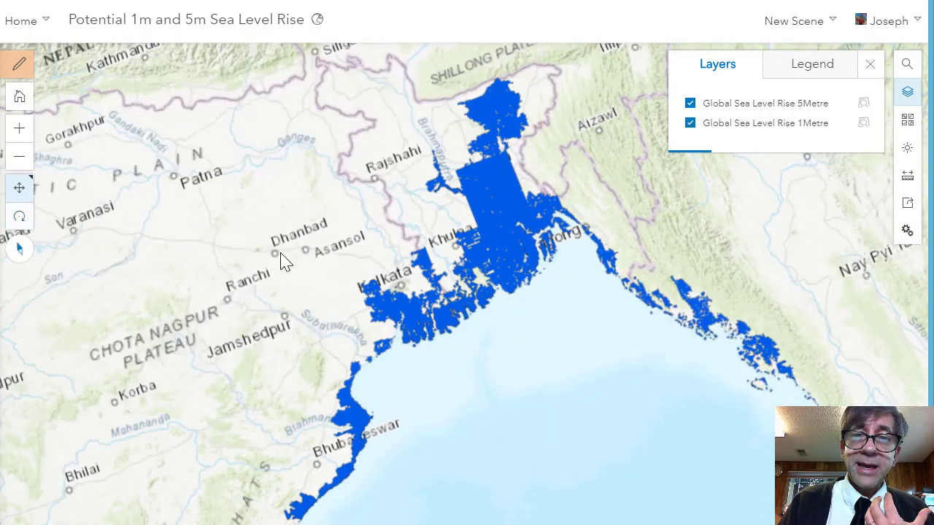
pyautogui.moveTo(475, 313); pyautogui.dragTo(428, 358)
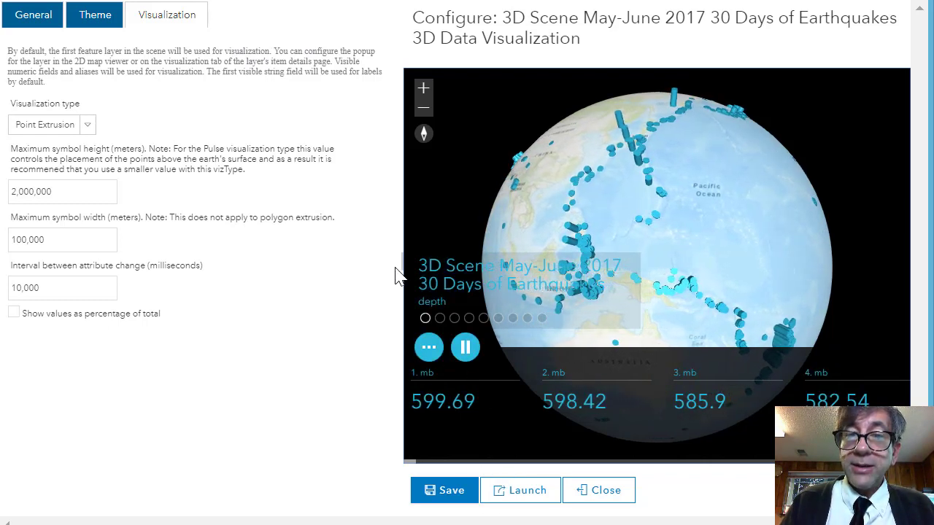
# Drag the settings divider left to widen the earthquake globe preview
pyautogui.moveTo(394, 263); pyautogui.dragTo(121, 268)
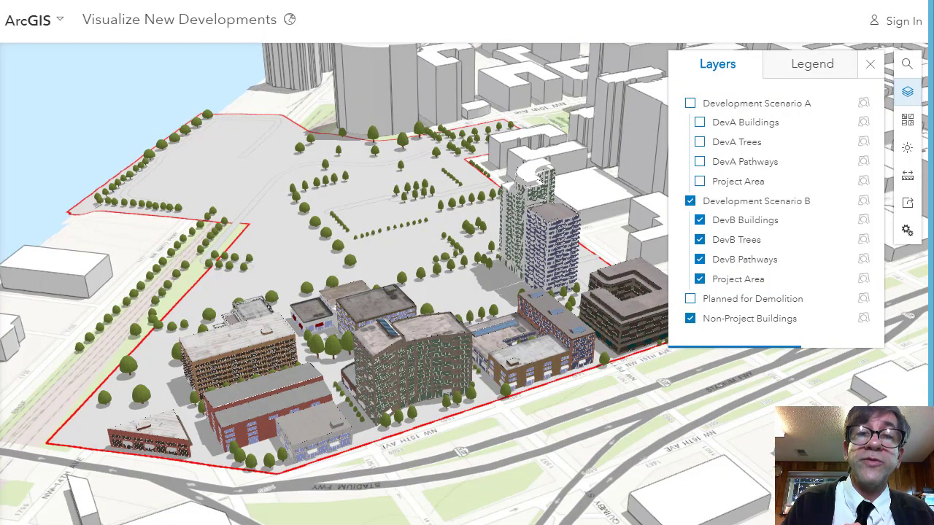
# Turn on Development Scenario A with its DevA Buildings, Trees, Pathways and Project Area layers
pyautogui.click(690, 103)
pyautogui.click(700, 122)
pyautogui.click(699, 142)
pyautogui.click(700, 161)
pyautogui.click(699, 183)
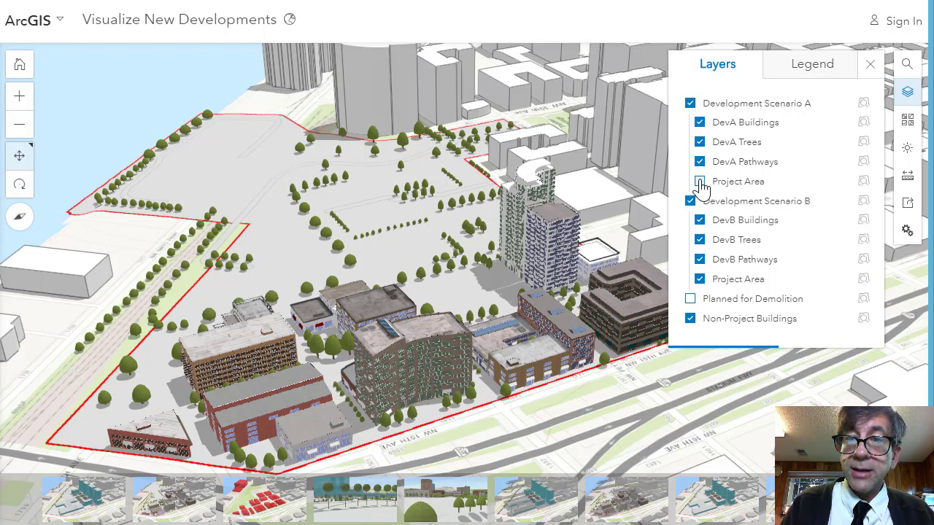
pyautogui.moveTo(448, 264); pyautogui.dragTo(344, 234)
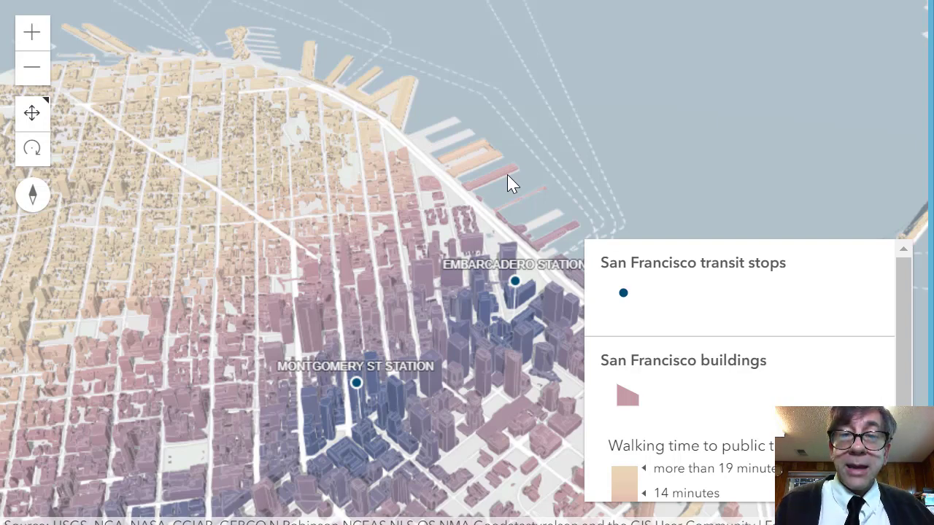
# Pan and zoom over downtown San Francisco's walking-time-coloured buildings, taking in the bay, bridge and north-west area
pyautogui.moveTo(377, 302); pyautogui.dragTo(298, 225)
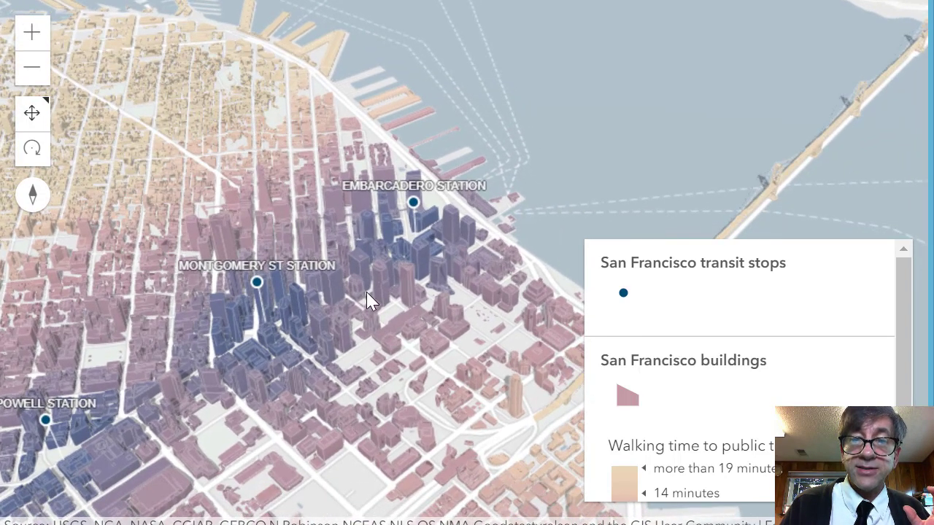
pyautogui.scroll(5, 367, 288)
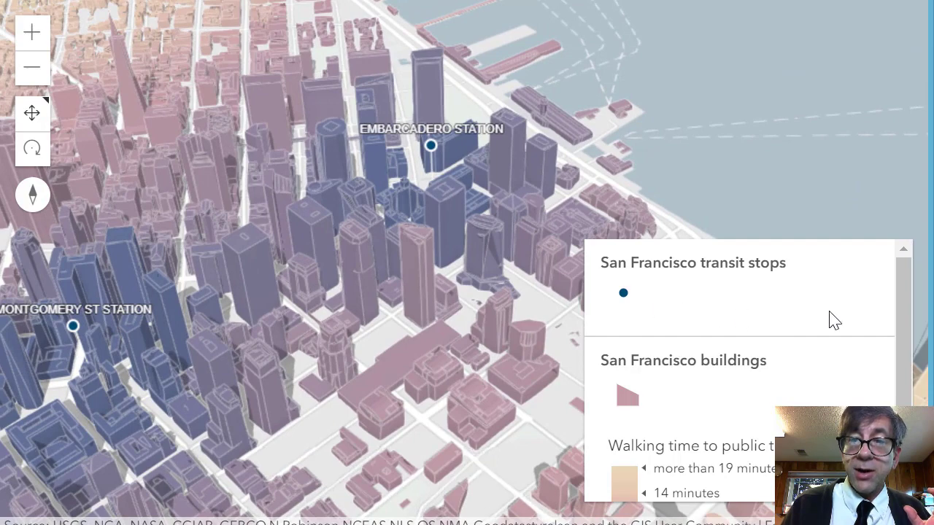
pyautogui.moveTo(909, 300); pyautogui.dragTo(894, 392)
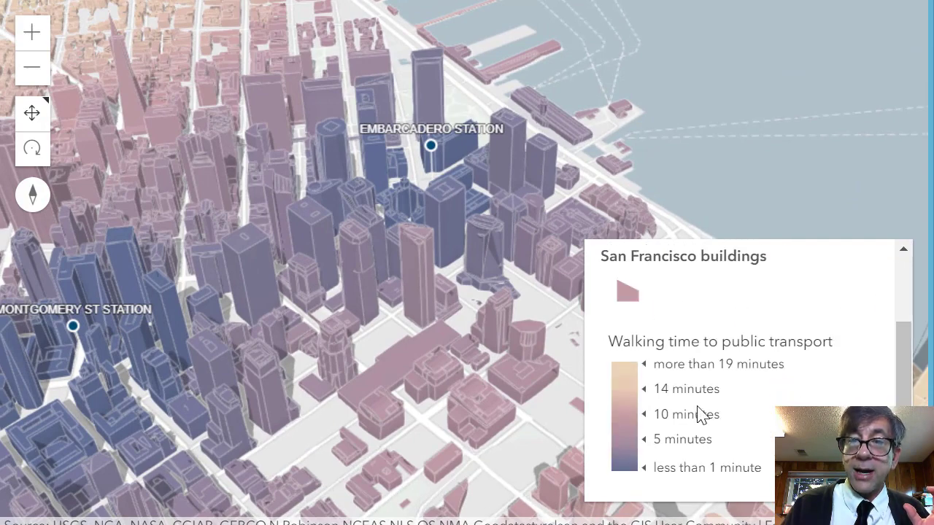
pyautogui.moveTo(392, 330); pyautogui.dragTo(417, 355)
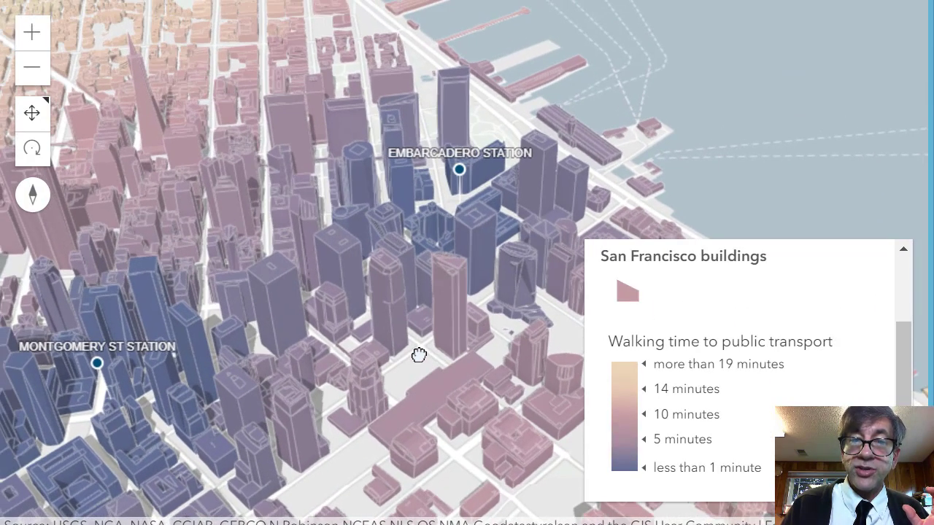
pyautogui.moveTo(326, 338); pyautogui.dragTo(307, 201)
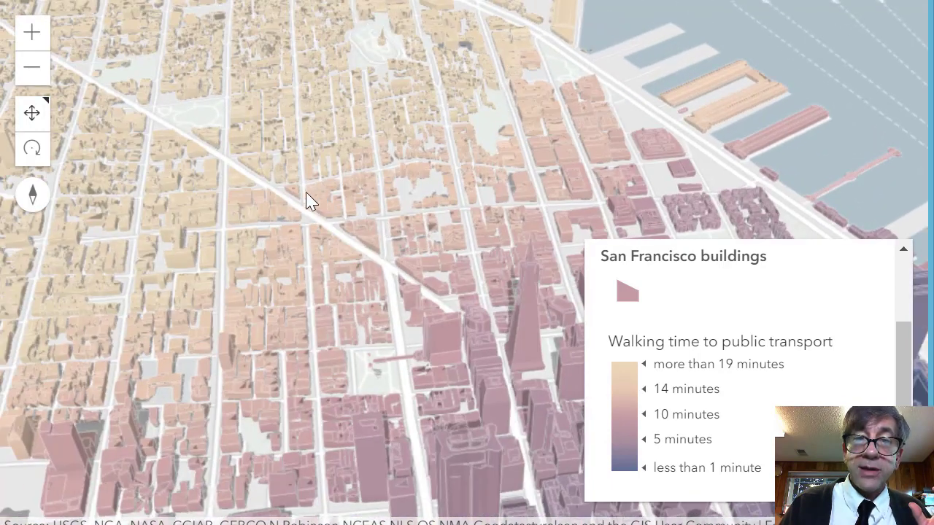
pyautogui.scroll(-5, 427, 194)
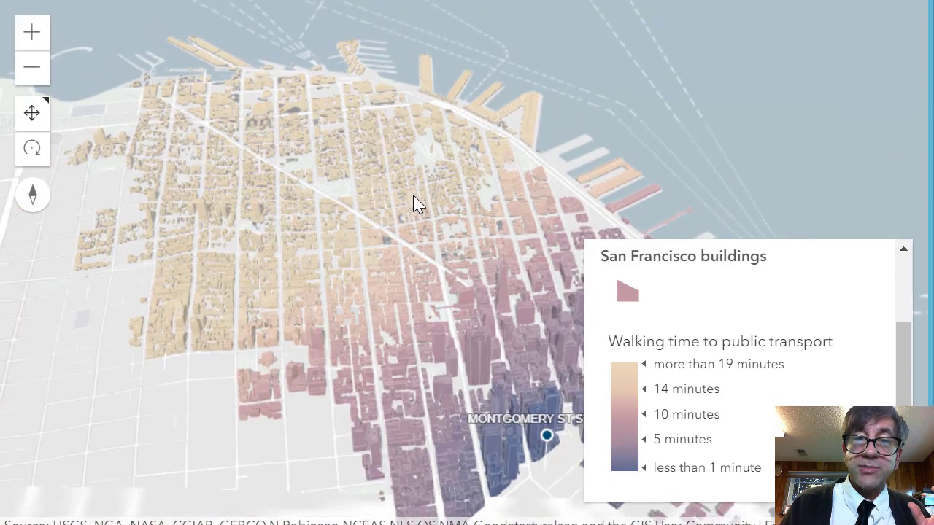
pyautogui.scroll(4, 338, 232)
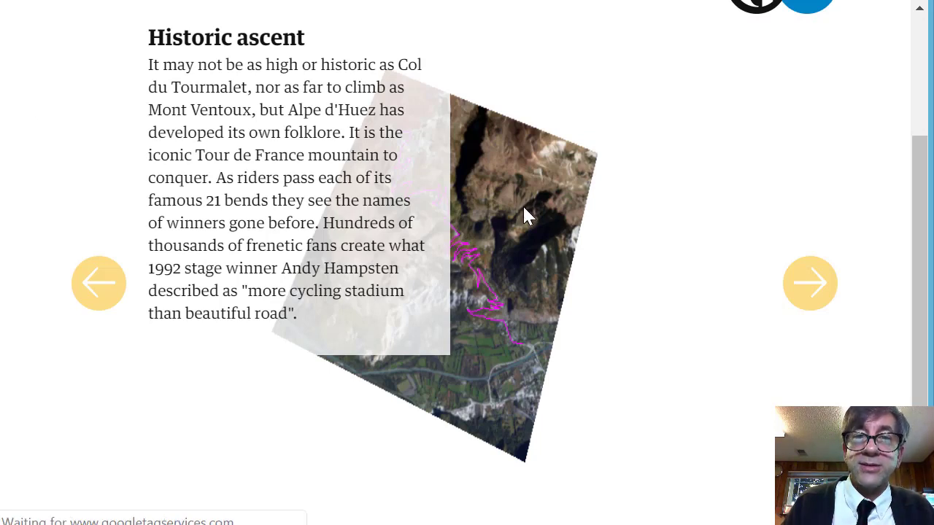
# Step the Alpe d'Huez story forward through 'Taking it on' to the Start slide at hairpins 16–21
pyautogui.scroll(2, 484, 278)
pyautogui.scroll(-2, 509, 295)
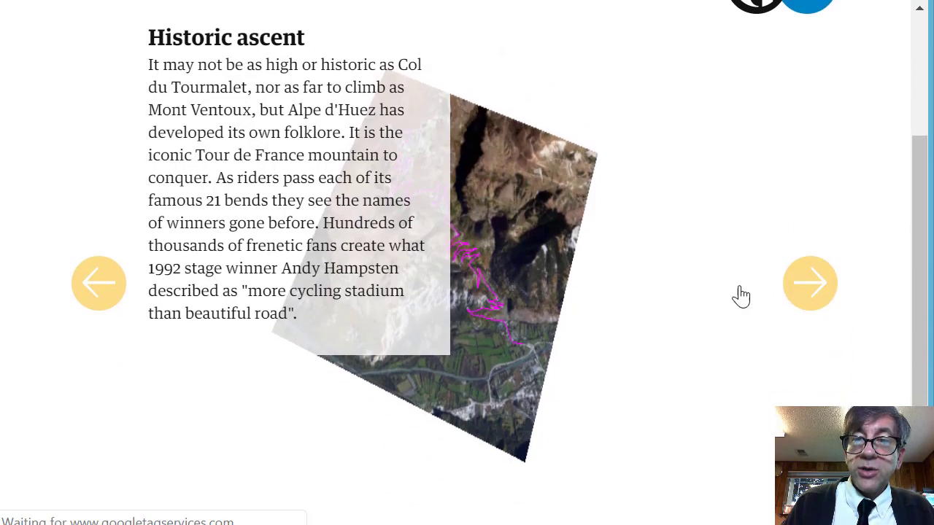
pyautogui.click(815, 288)
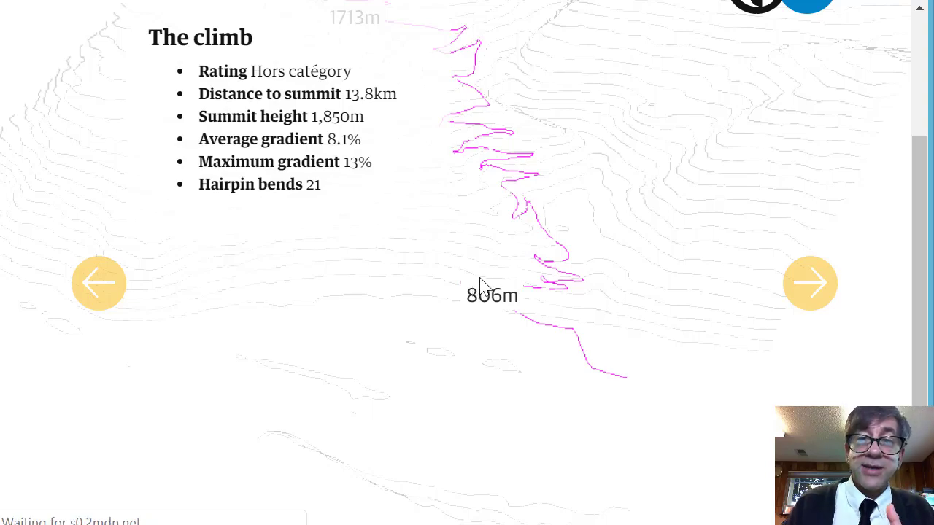
pyautogui.click(814, 288)
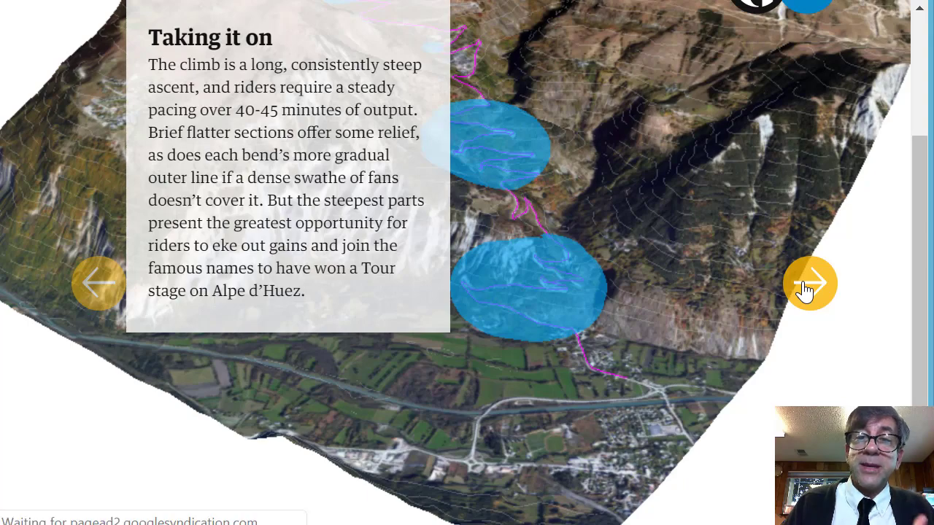
pyautogui.click(803, 289)
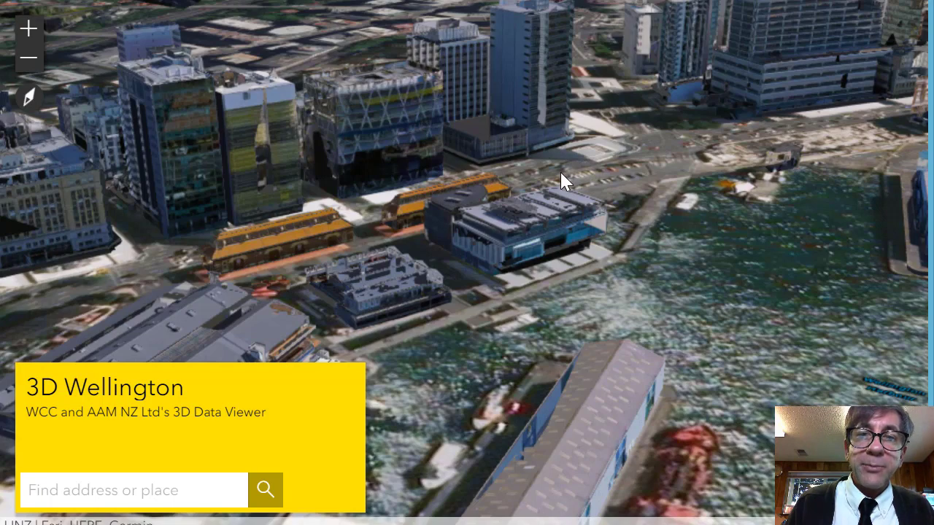
# Pull the Wellington waterfront buildings closer, then zoom down to a street intersection among the towers
pyautogui.moveTo(559, 178); pyautogui.dragTo(639, 203)
pyautogui.scroll(-5, 635, 208)
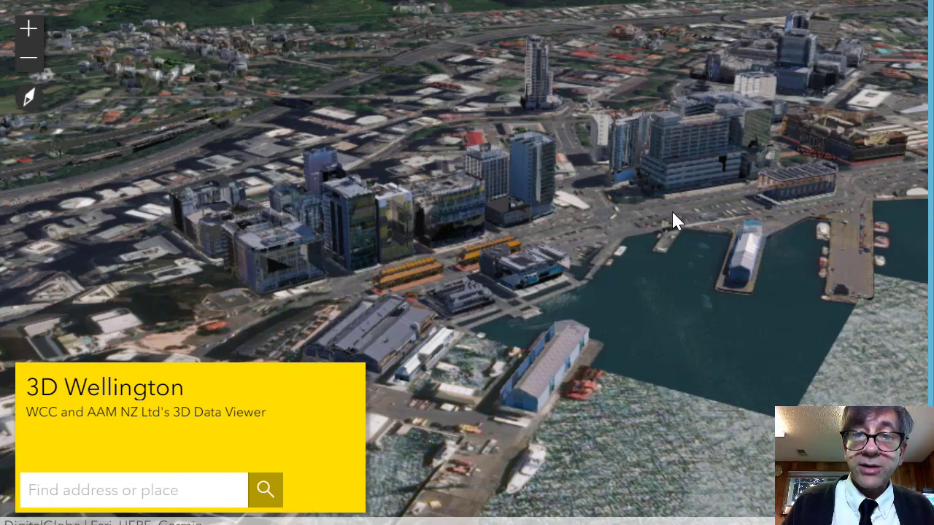
pyautogui.scroll(-5, 673, 219)
pyautogui.moveTo(668, 295); pyautogui.dragTo(679, 309)
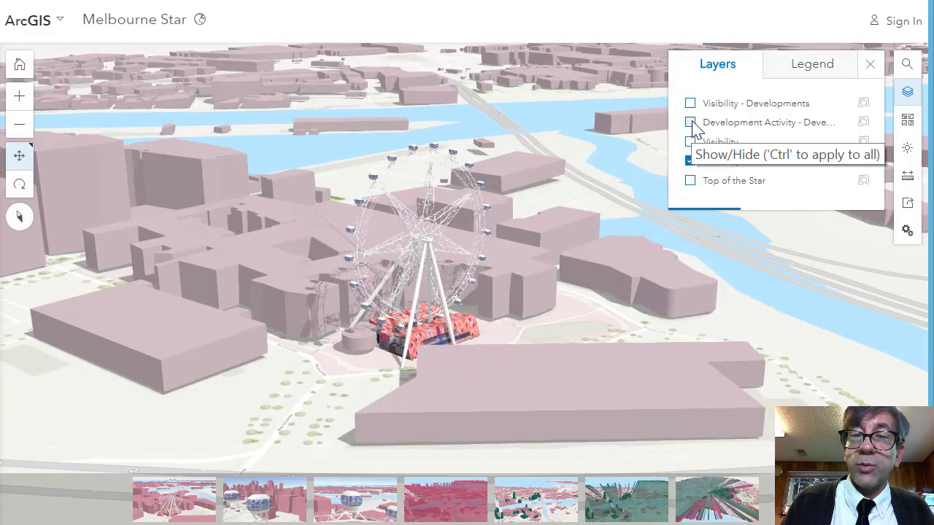
# Turn on the Development Activity, Visibility - Developments and Visibility layers in the Melbourne Star scene
pyautogui.click(690, 123)
pyautogui.click(690, 104)
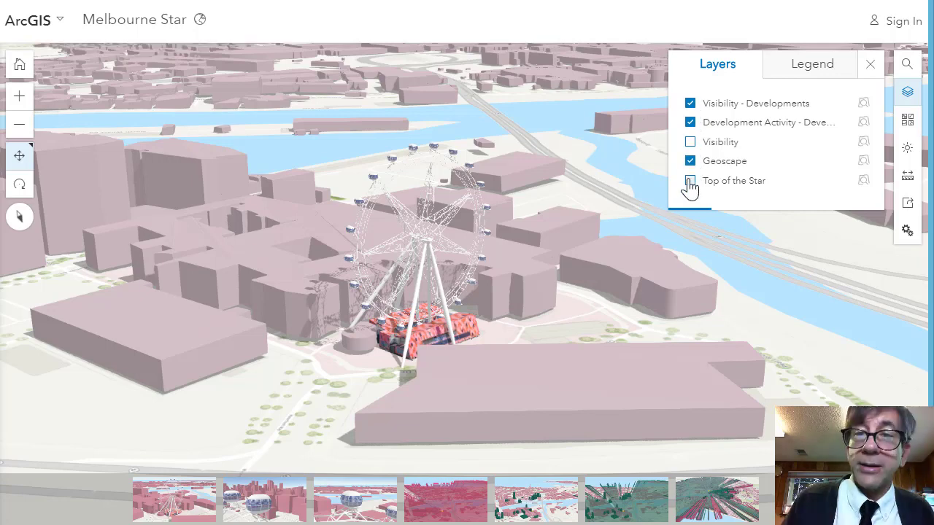
pyautogui.click(690, 142)
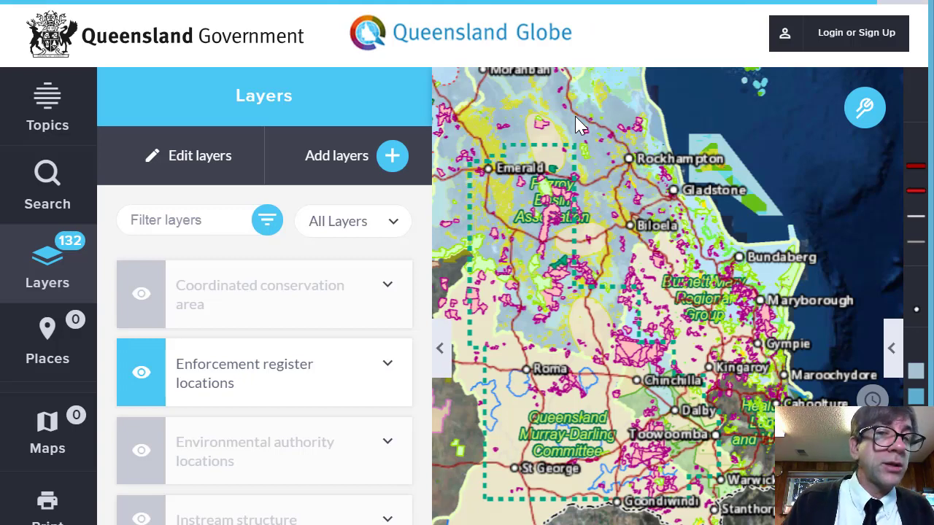
# Pan Brisbane into view and add the Biota, Economy and Elevation catalogue groups, giving 312 layers
pyautogui.moveTo(603, 295); pyautogui.dragTo(568, 234)
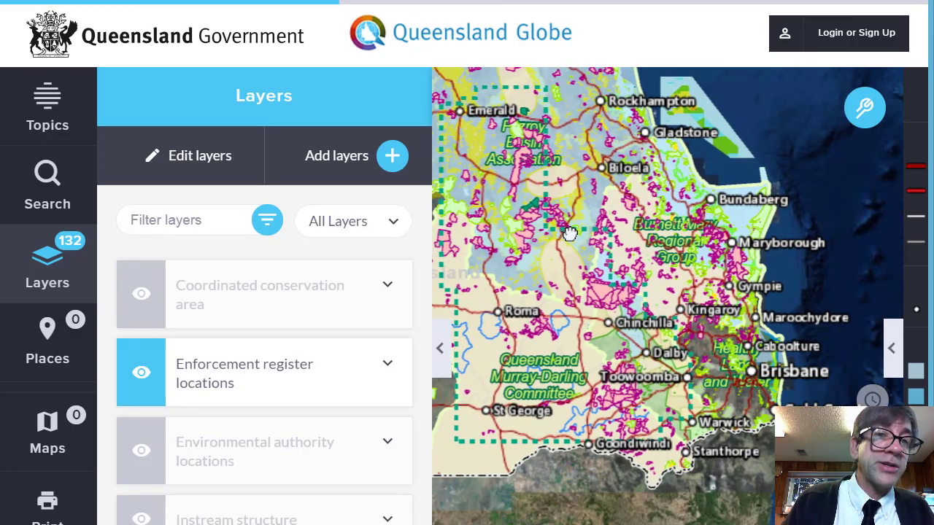
pyautogui.click(392, 157)
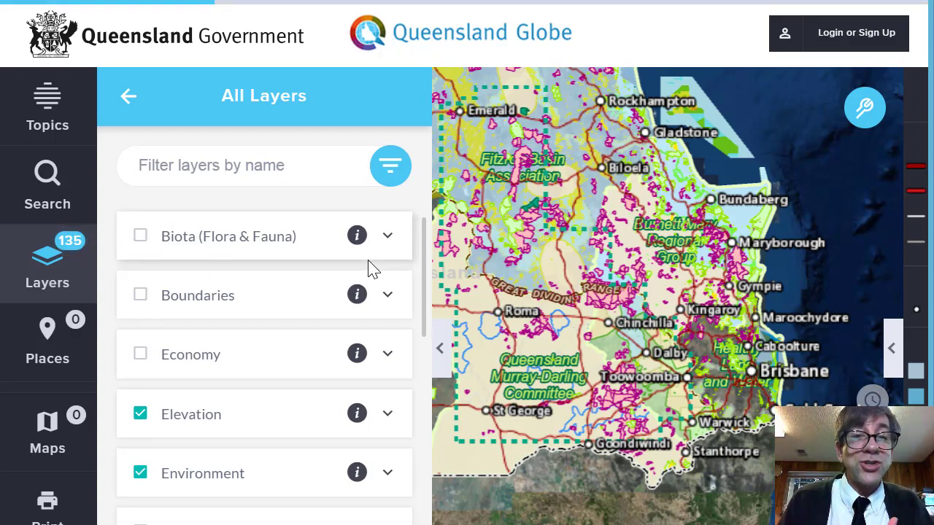
pyautogui.click(130, 100)
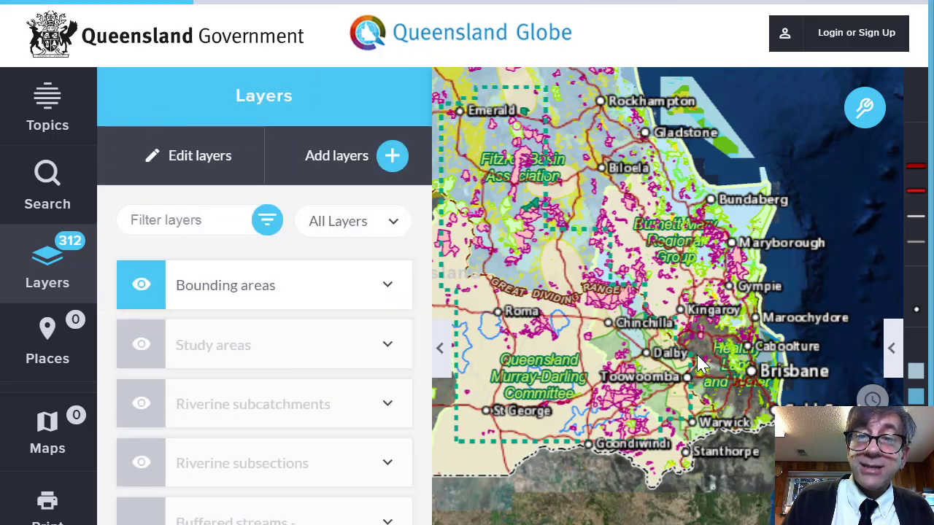
# Zoom in near Dalby and Kingaroy until info markers and red boundaries appear
pyautogui.scroll(2, 699, 358)
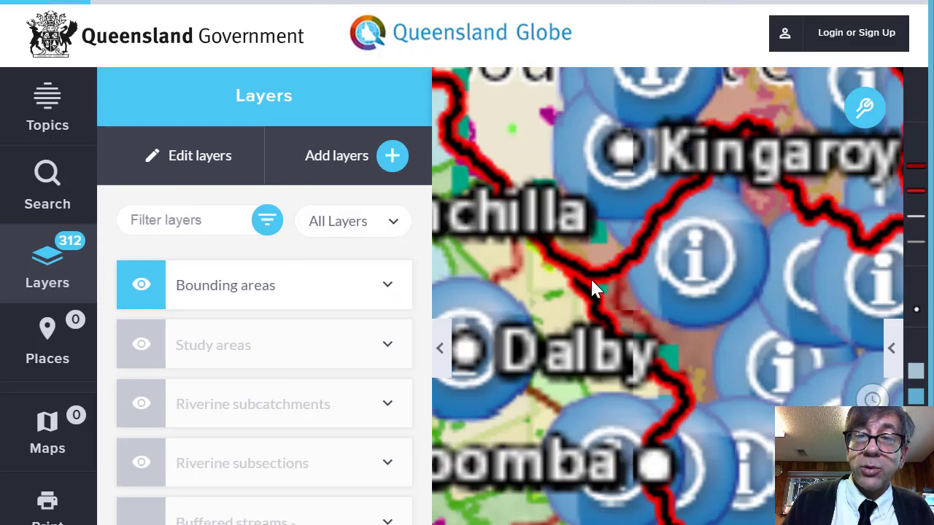